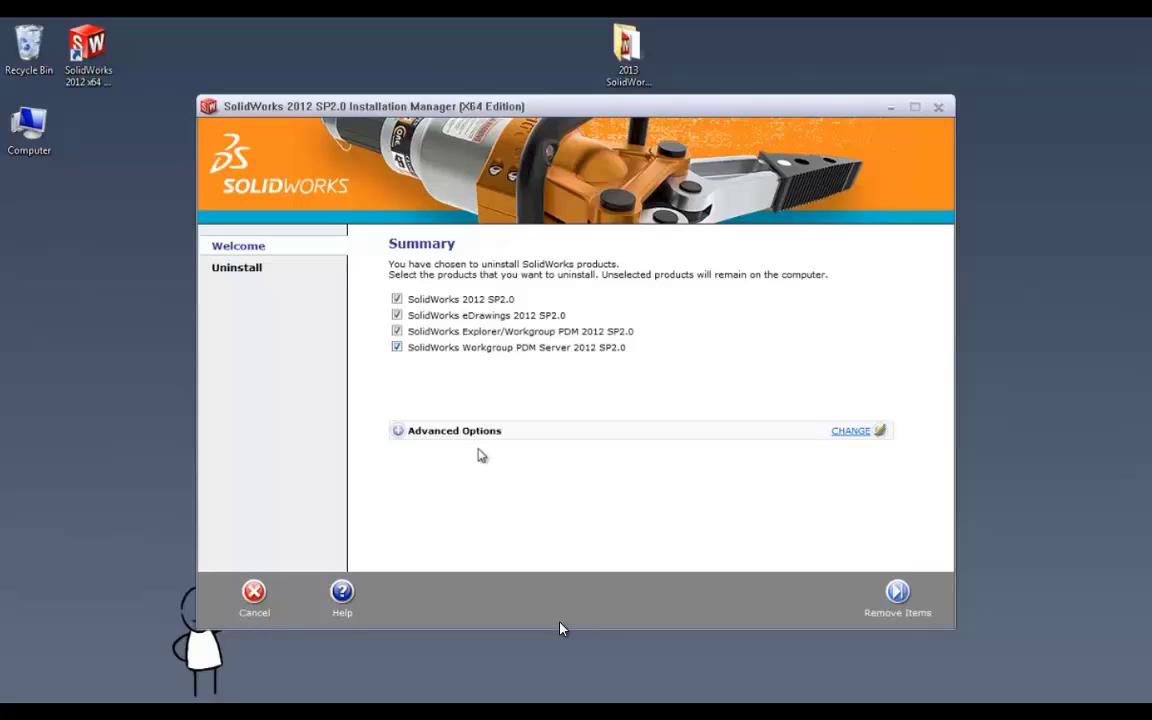
- In the advanced uninstall options, mark Registry Entries and Data Files and Folders for removal as well
left_click(398, 431)
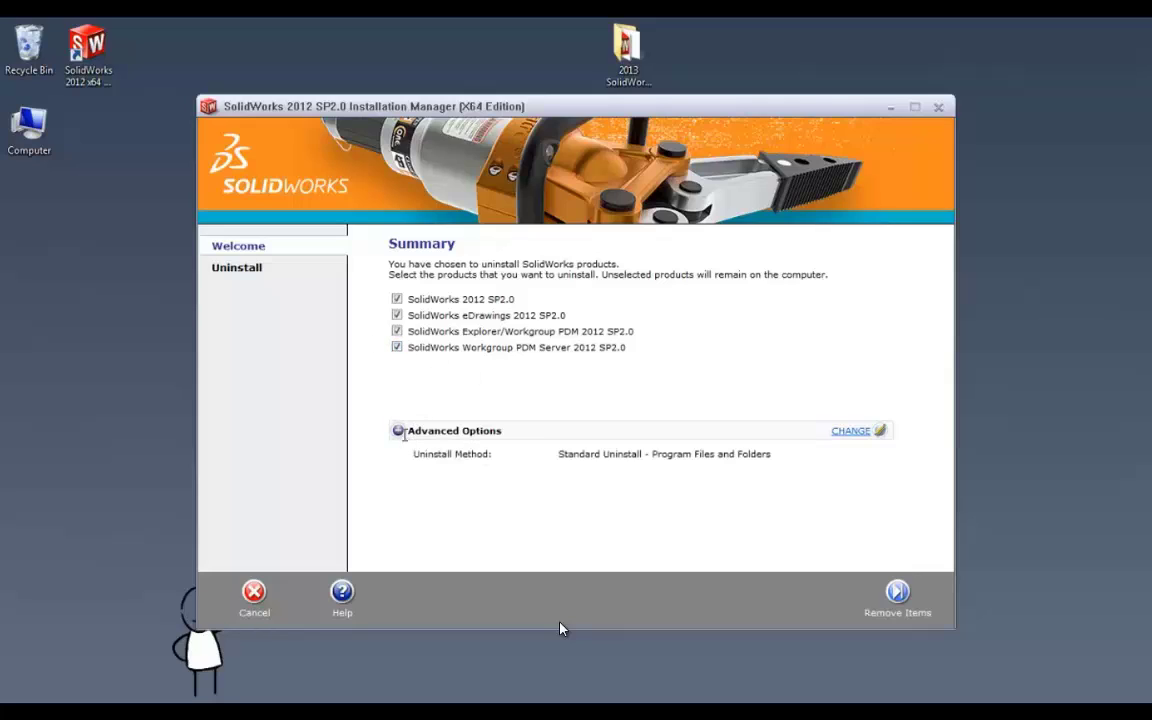
left_click(852, 432)
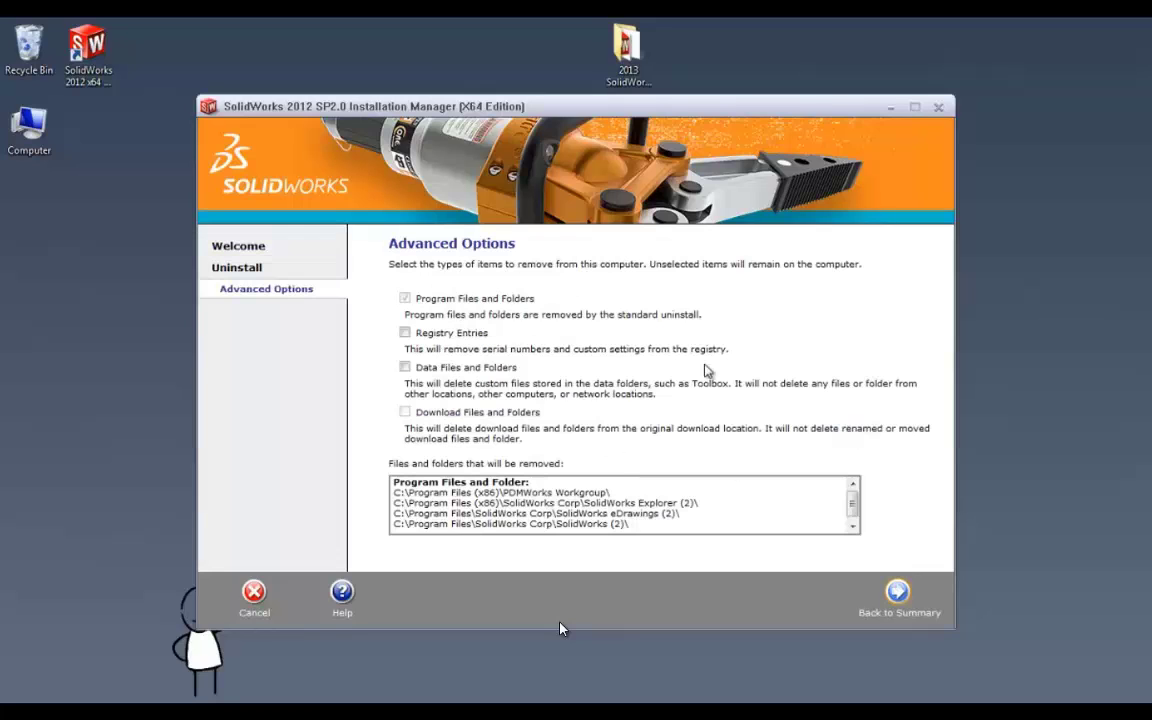
left_click(405, 333)
left_click(405, 367)
- Review the list of files, folders and registry entries marked for removal and the available installation logging levels
left_click(853, 529)
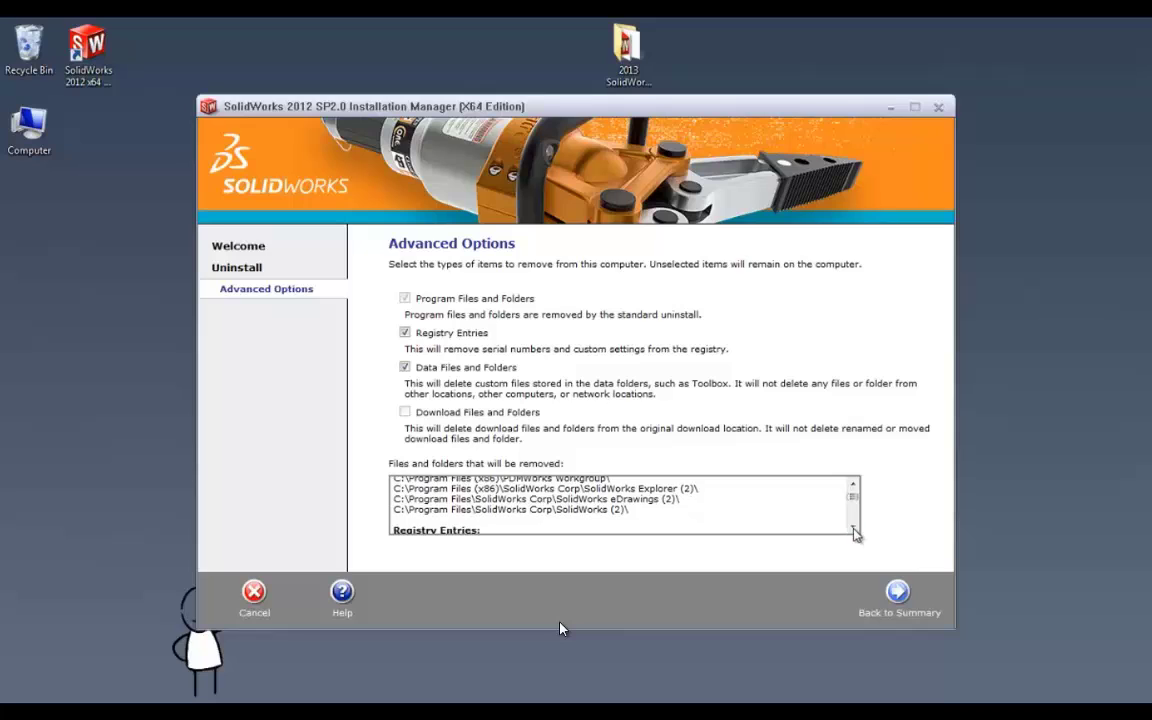
left_click(853, 529)
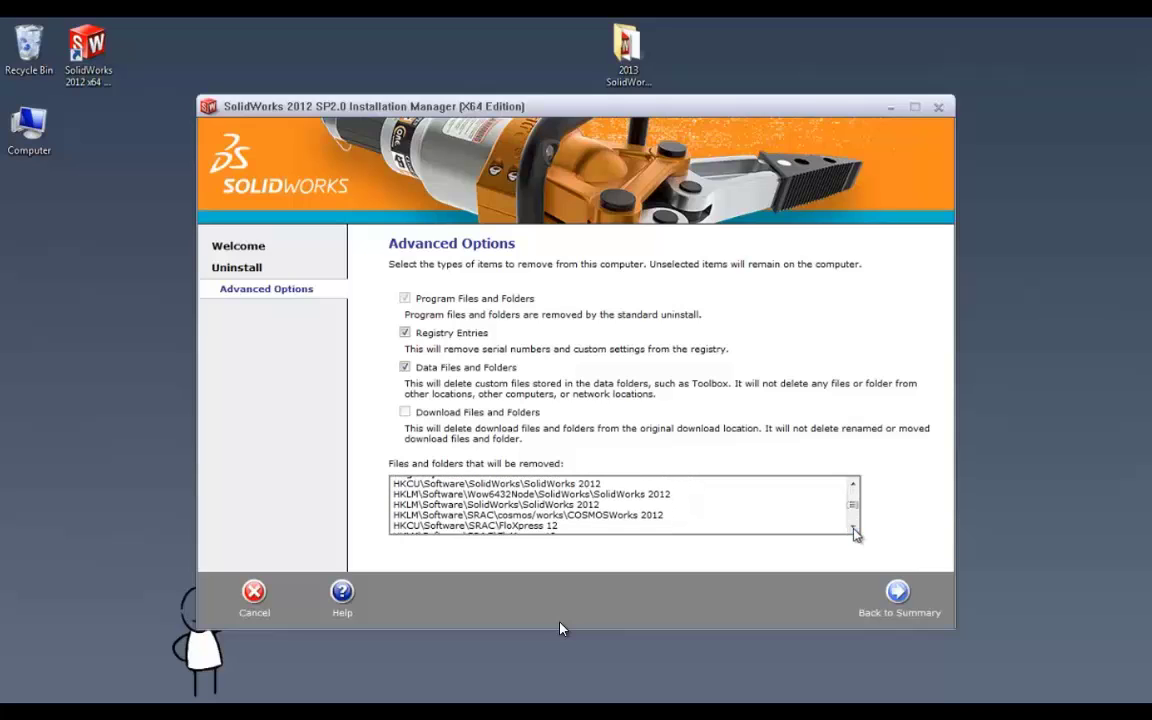
left_click(853, 529)
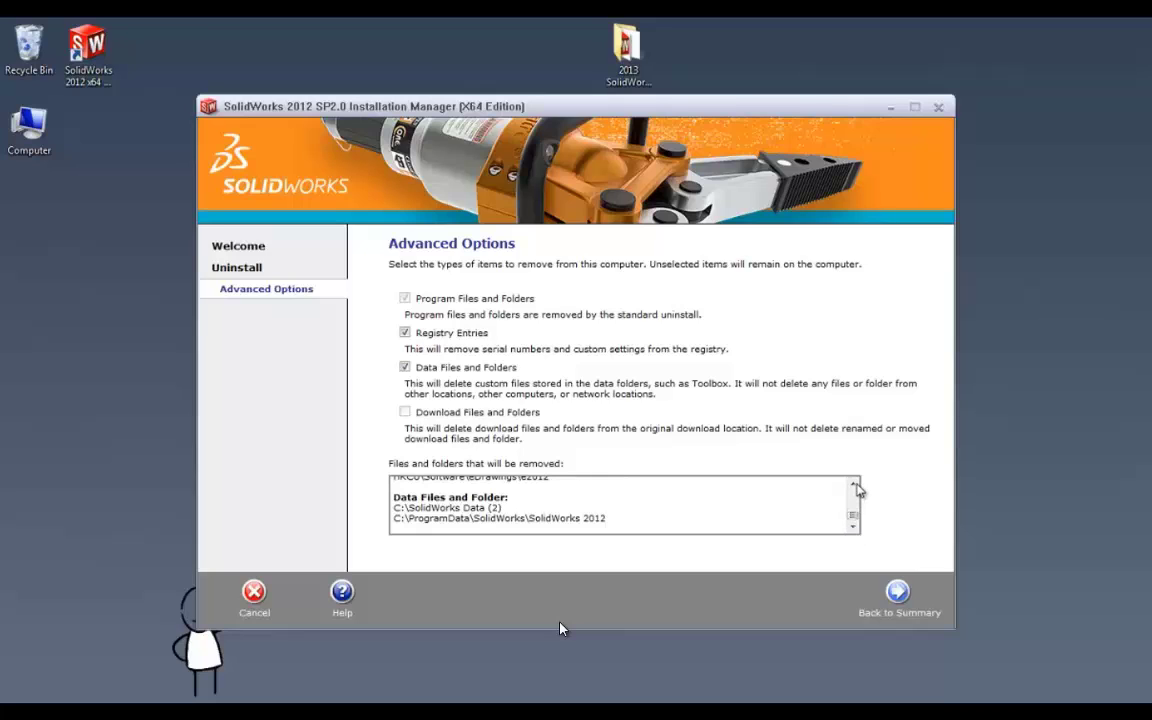
left_click(853, 485)
left_click(853, 485)
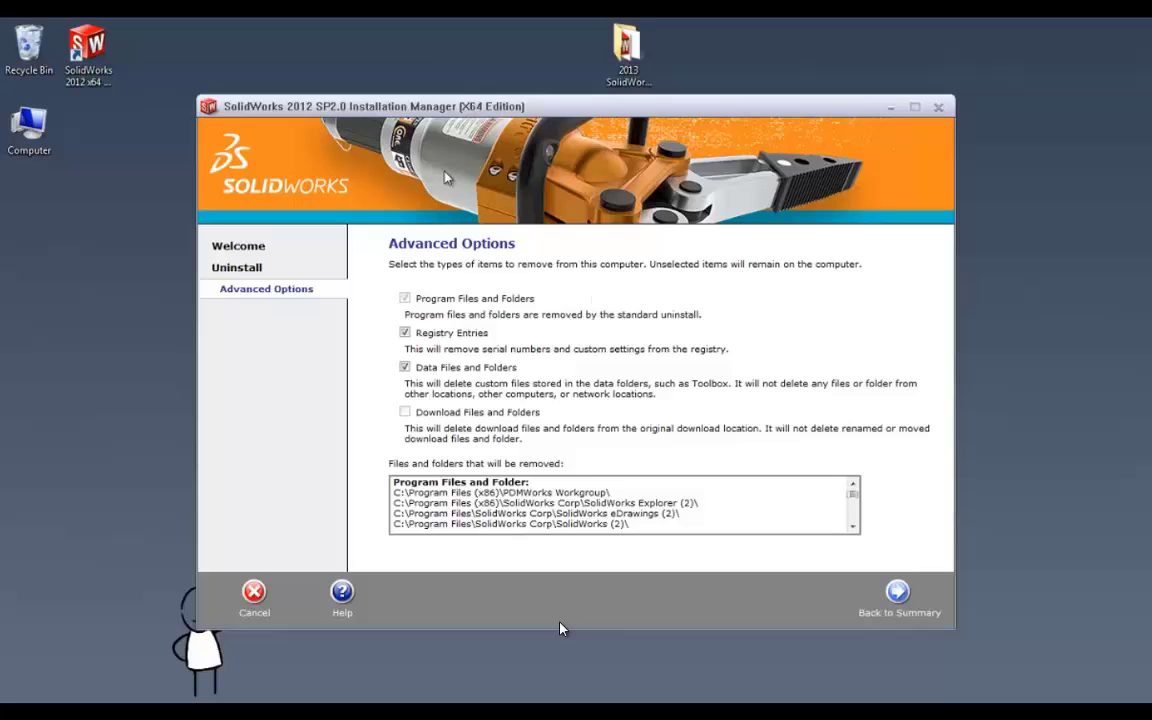
left_click(212, 107)
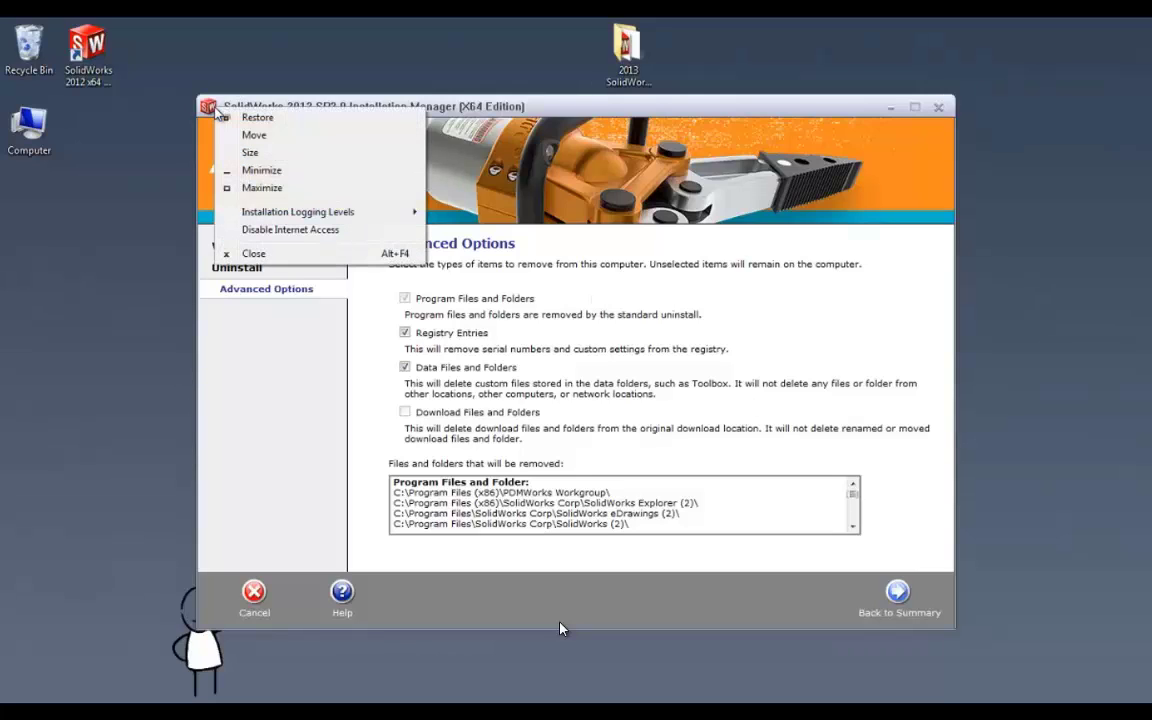
mouse_move(270, 222)
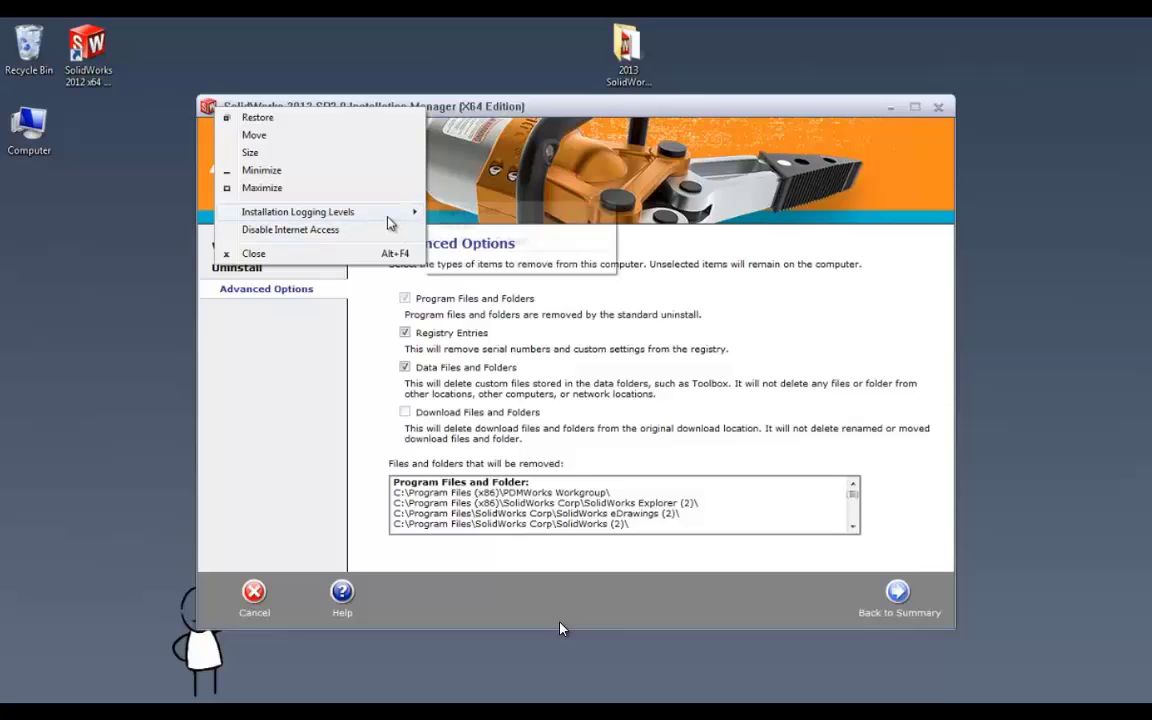
mouse_move(390, 214)
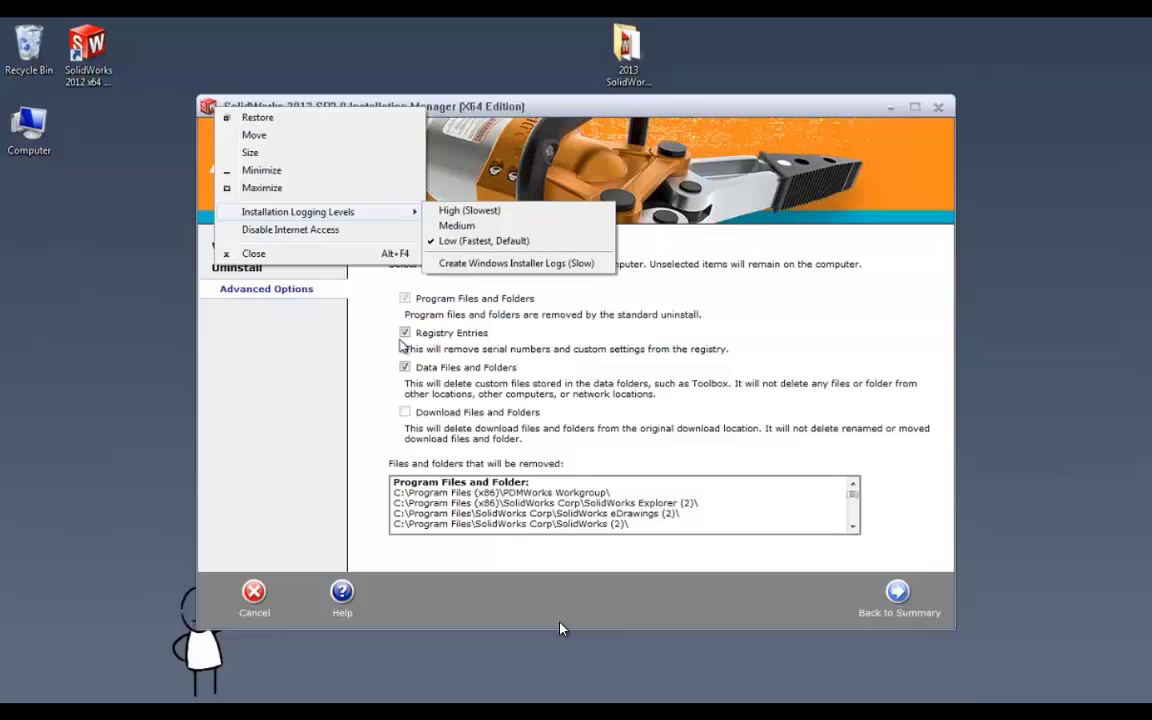
left_click(338, 316)
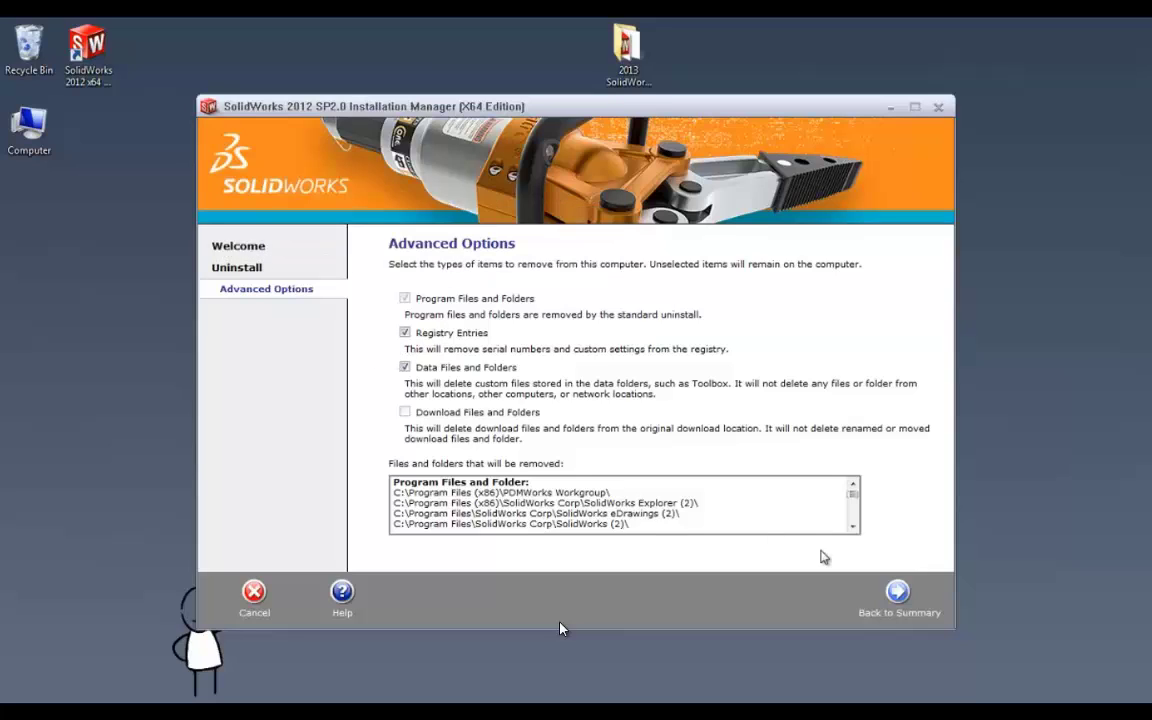
- Uninstall the selected SolidWorks 2012 products without transferring the license, accept the non-standard deletions, and postpone the computer restart
left_click(890, 598)
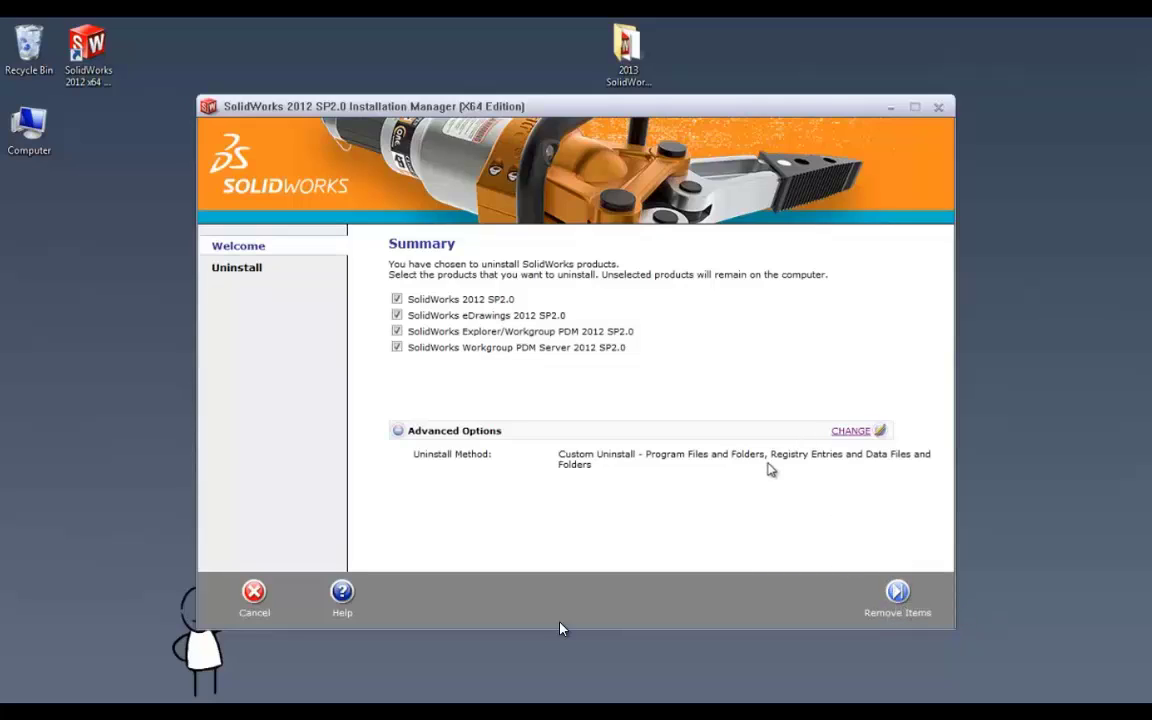
left_click(898, 593)
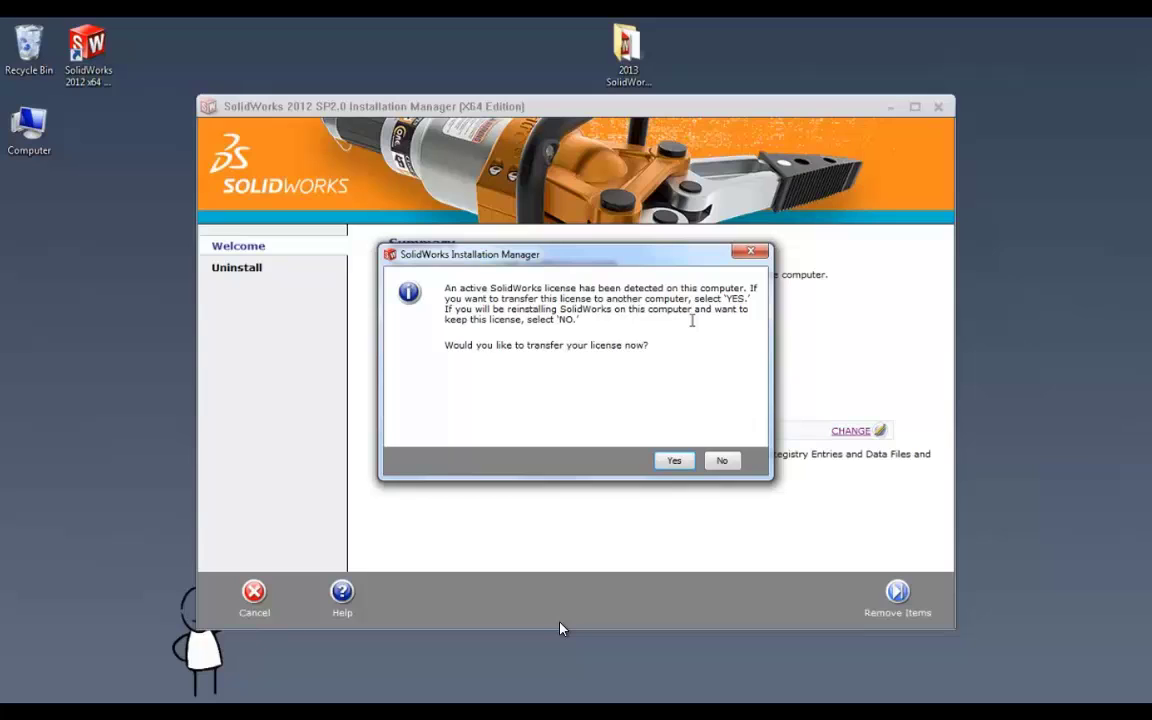
left_click(723, 462)
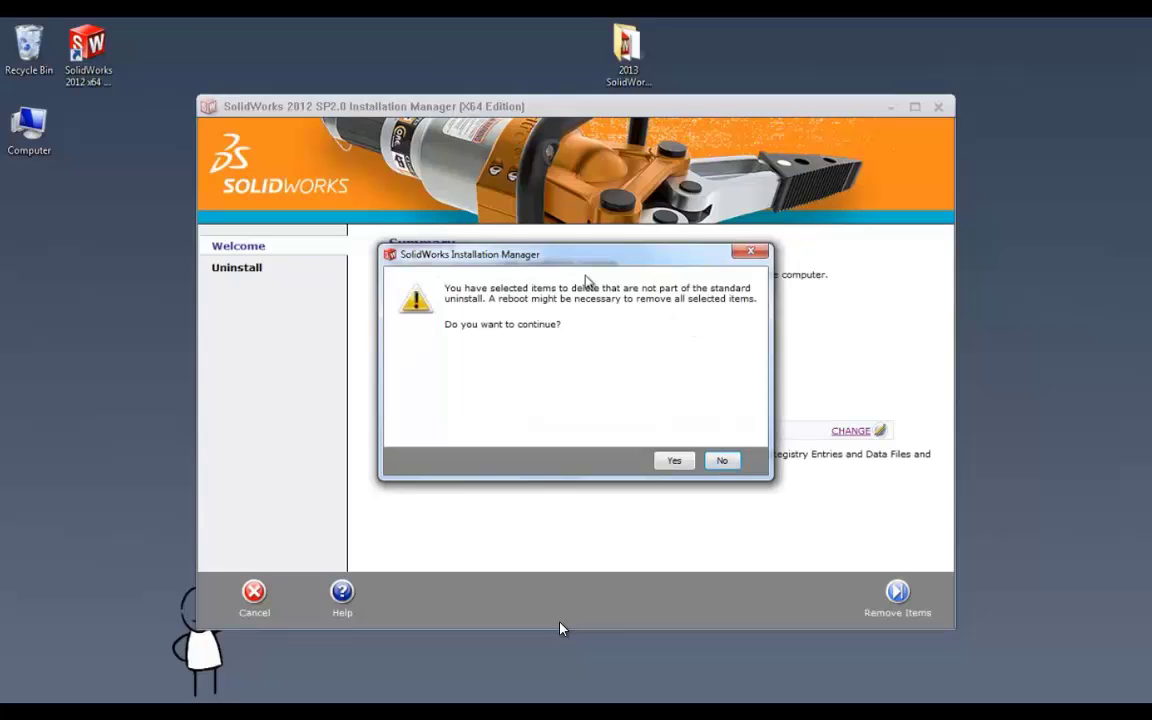
left_click(673, 461)
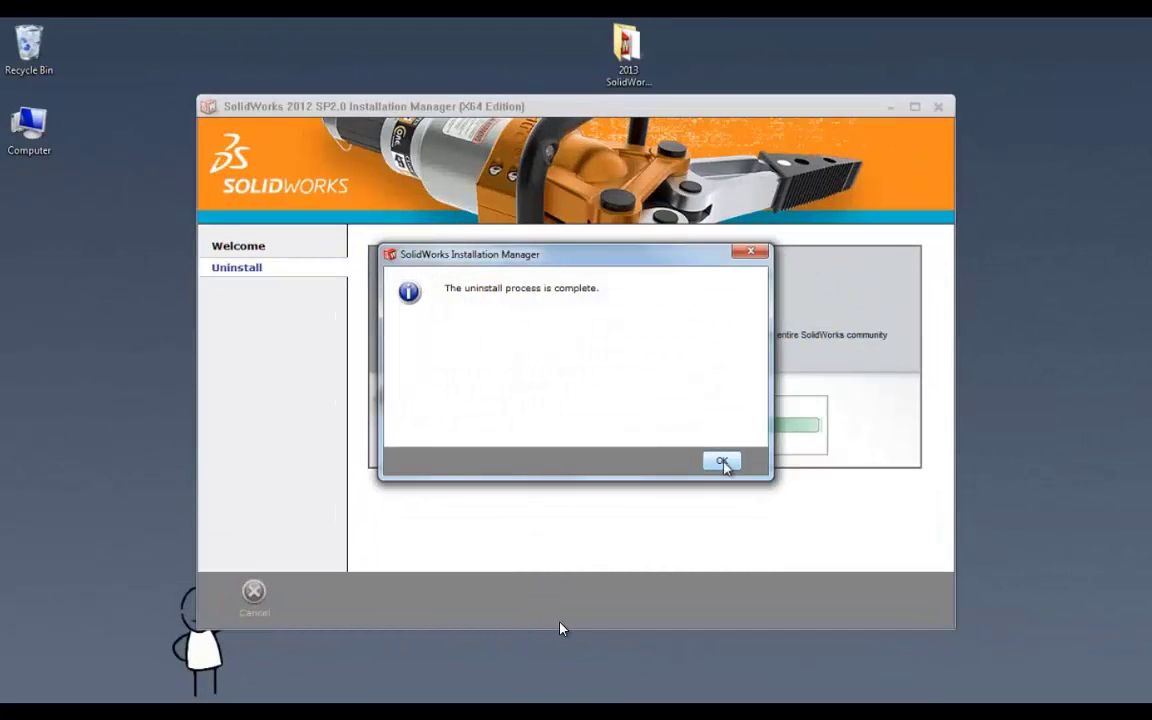
left_click(722, 462)
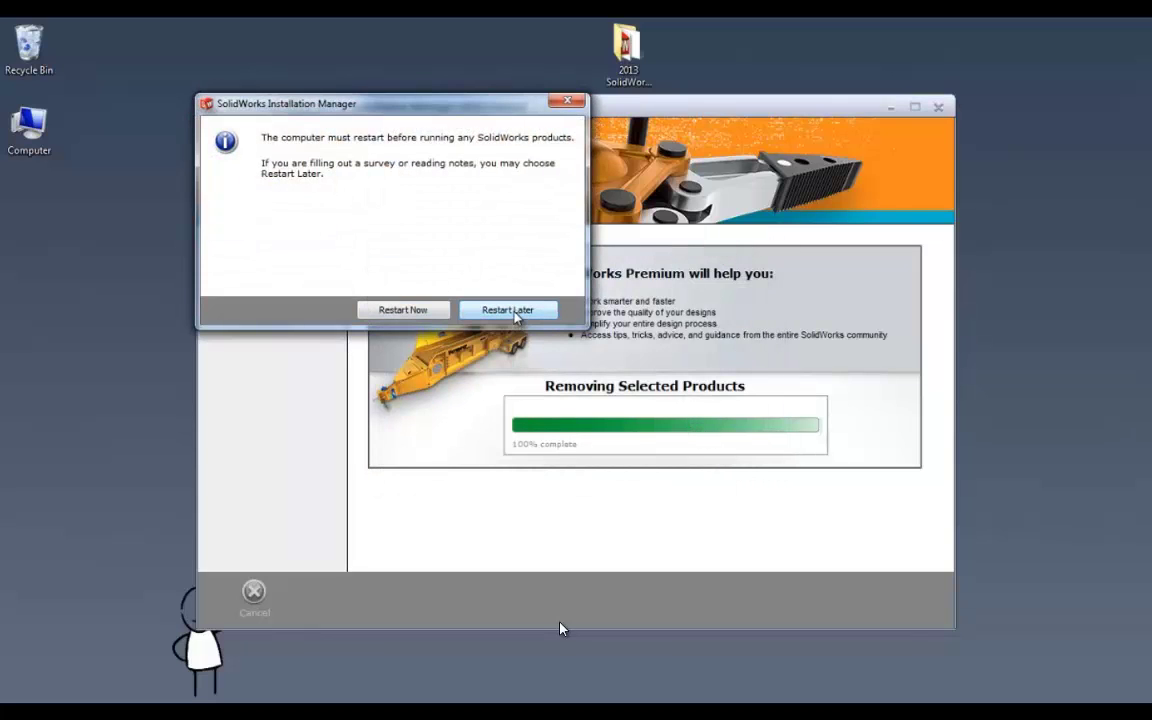
left_click(515, 316)
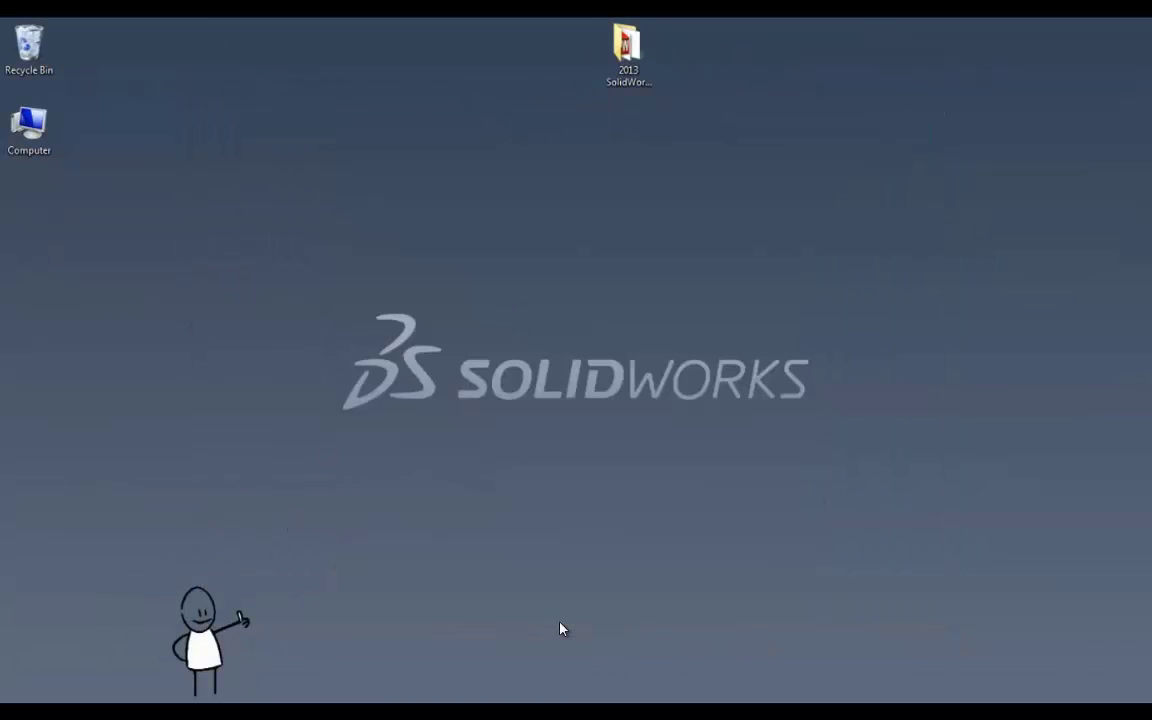
- Open the Windows Registry Editor by searching for regedit
key("super")
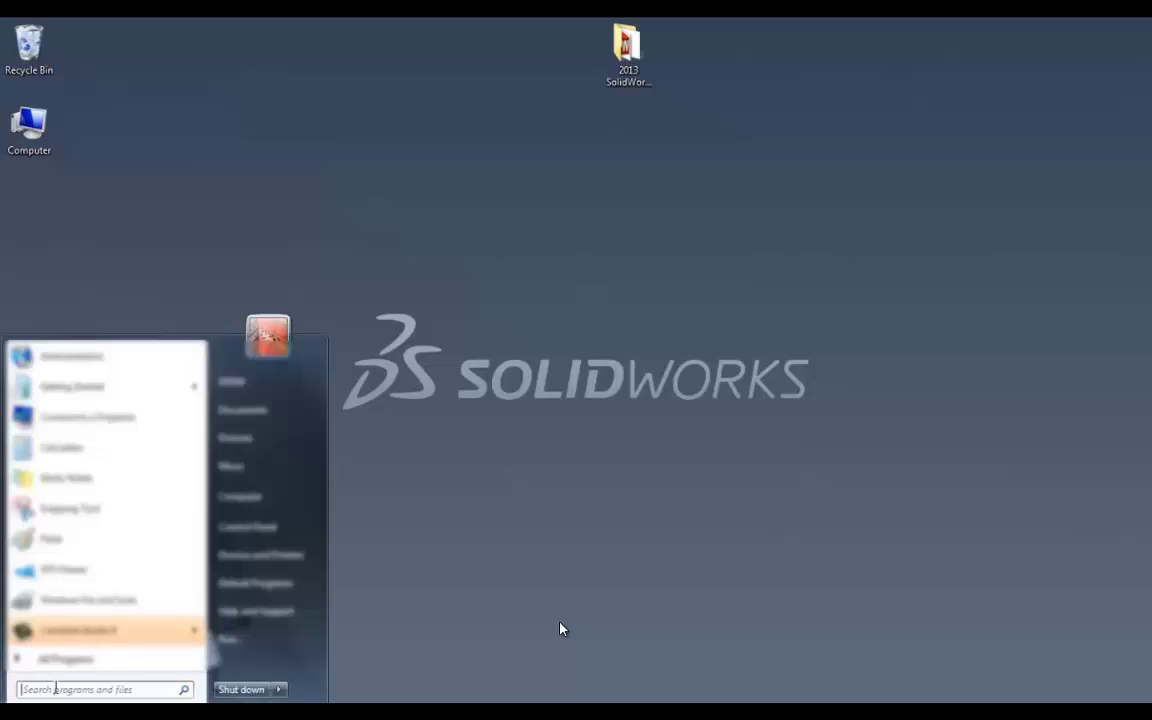
type("regedit")
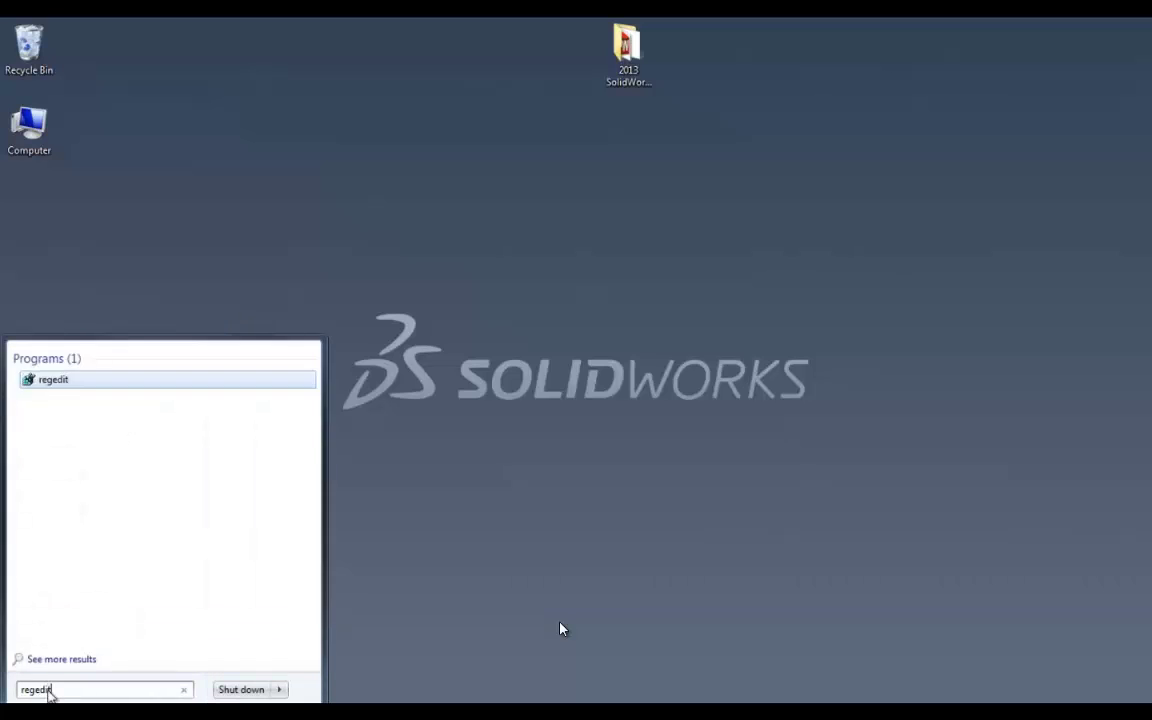
key("Return")
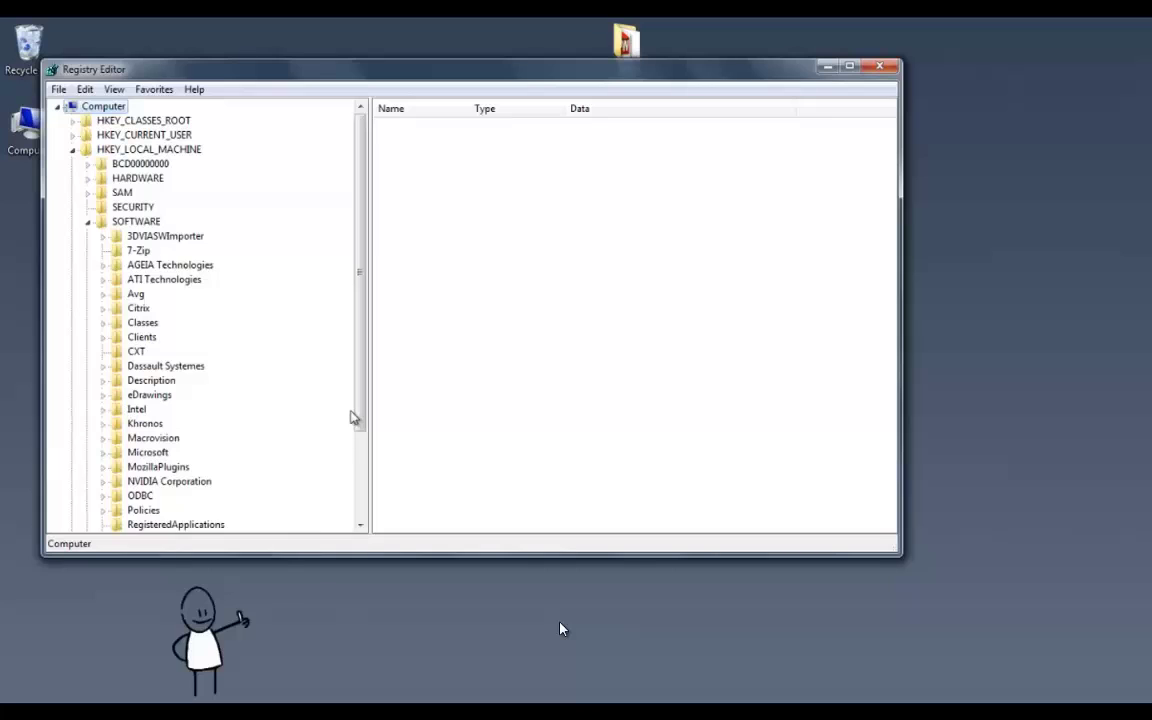
- Examine the SolidWorks 2012, SolidWorks 2011 and SolidWorks Corporation keys under HKEY_LOCAL_MACHINE\SOFTWARE
left_click_drag(360, 437, 361, 500)
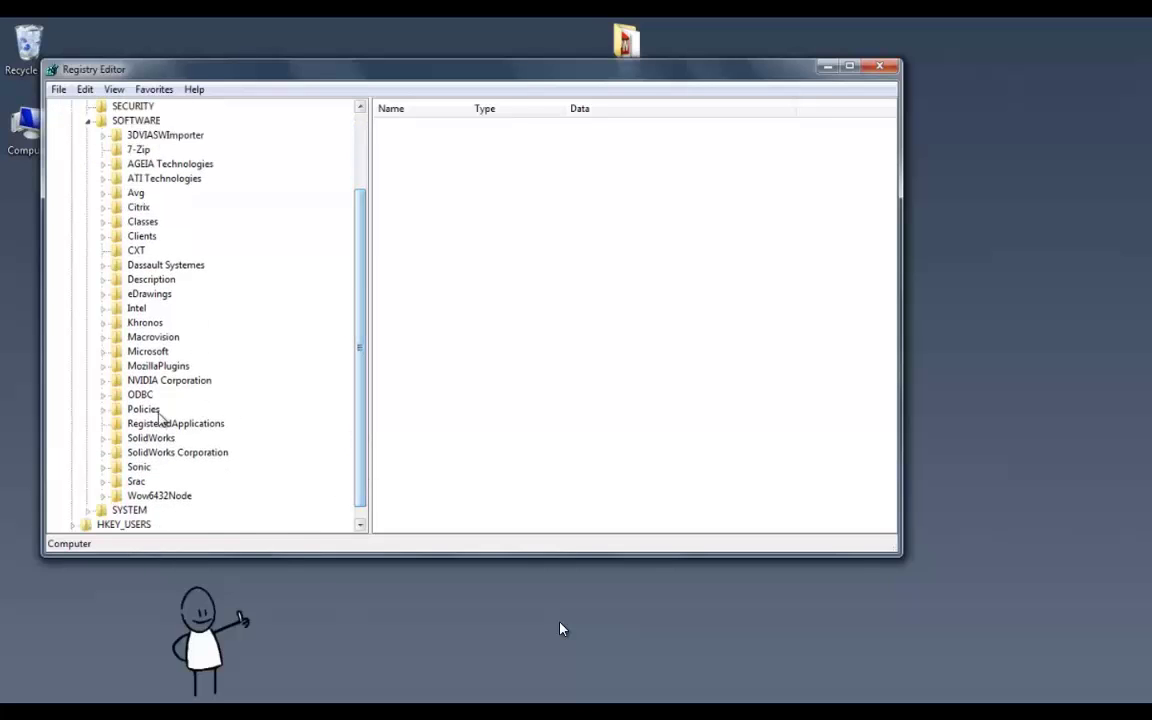
left_click(103, 438)
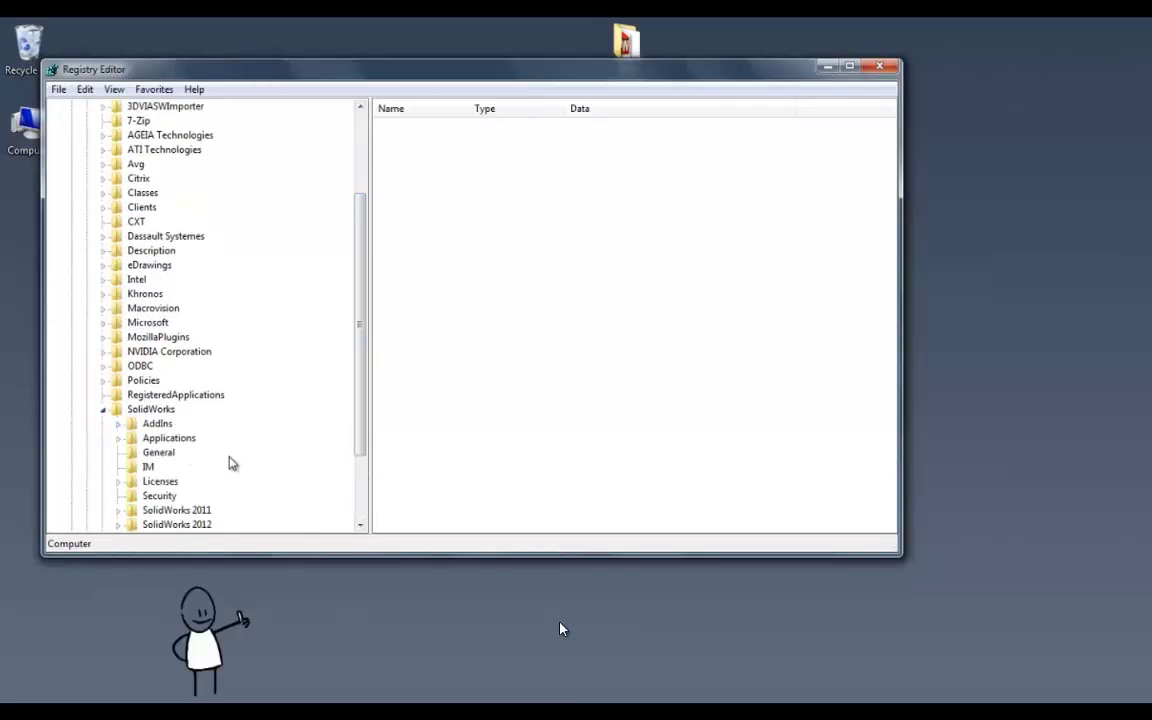
left_click_drag(363, 427, 364, 465)
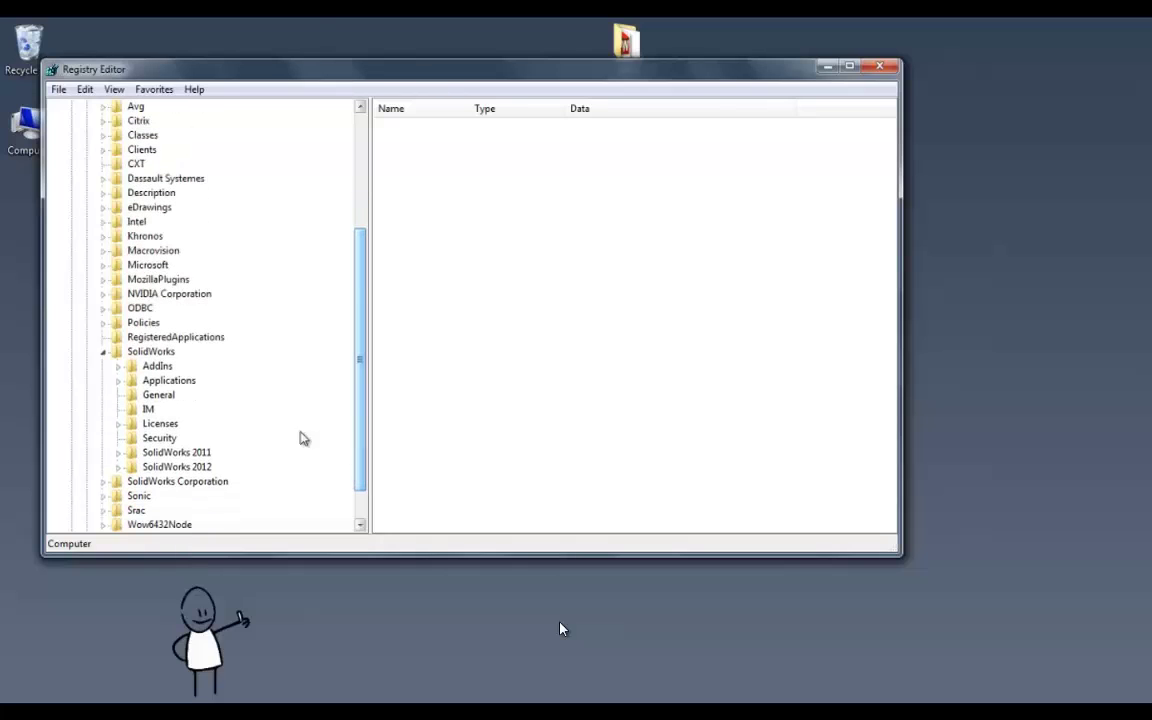
left_click(195, 467)
left_click(119, 467)
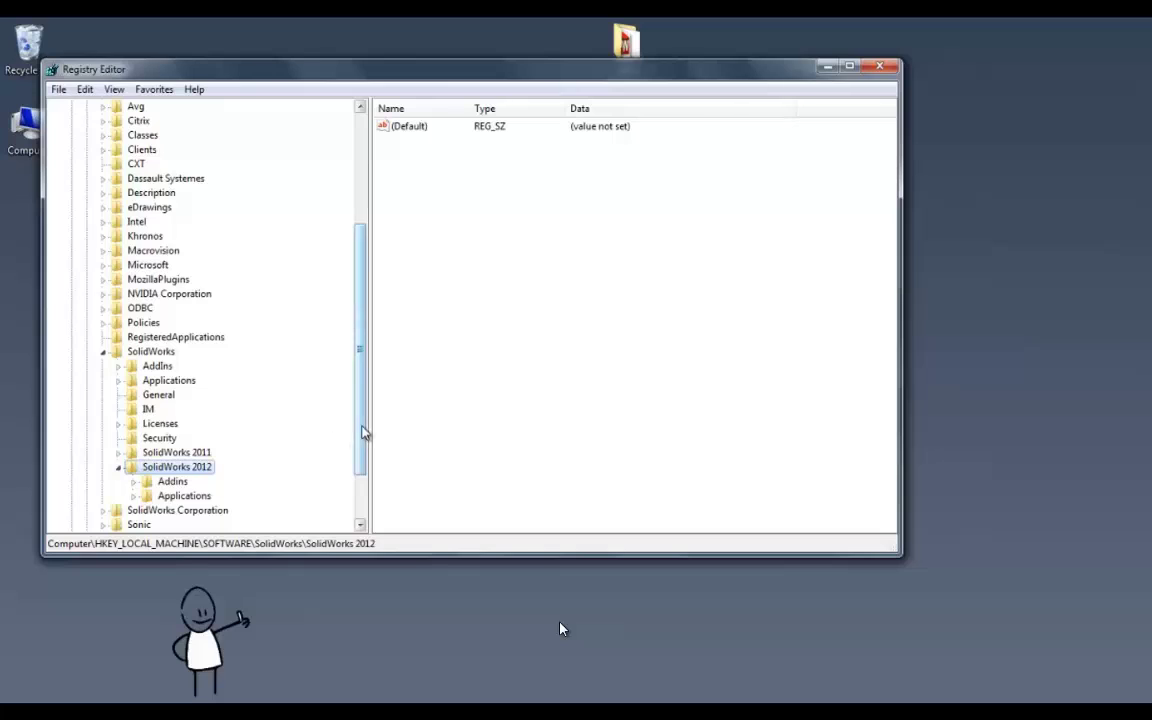
left_click_drag(362, 432, 363, 465)
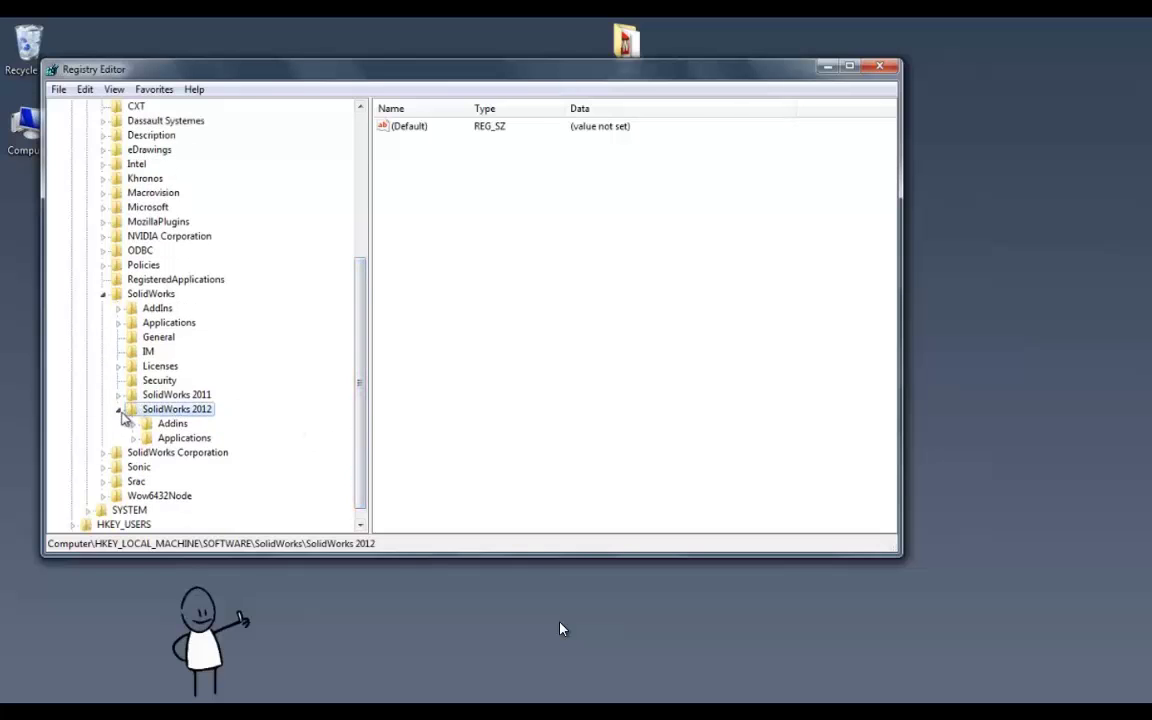
left_click(118, 395)
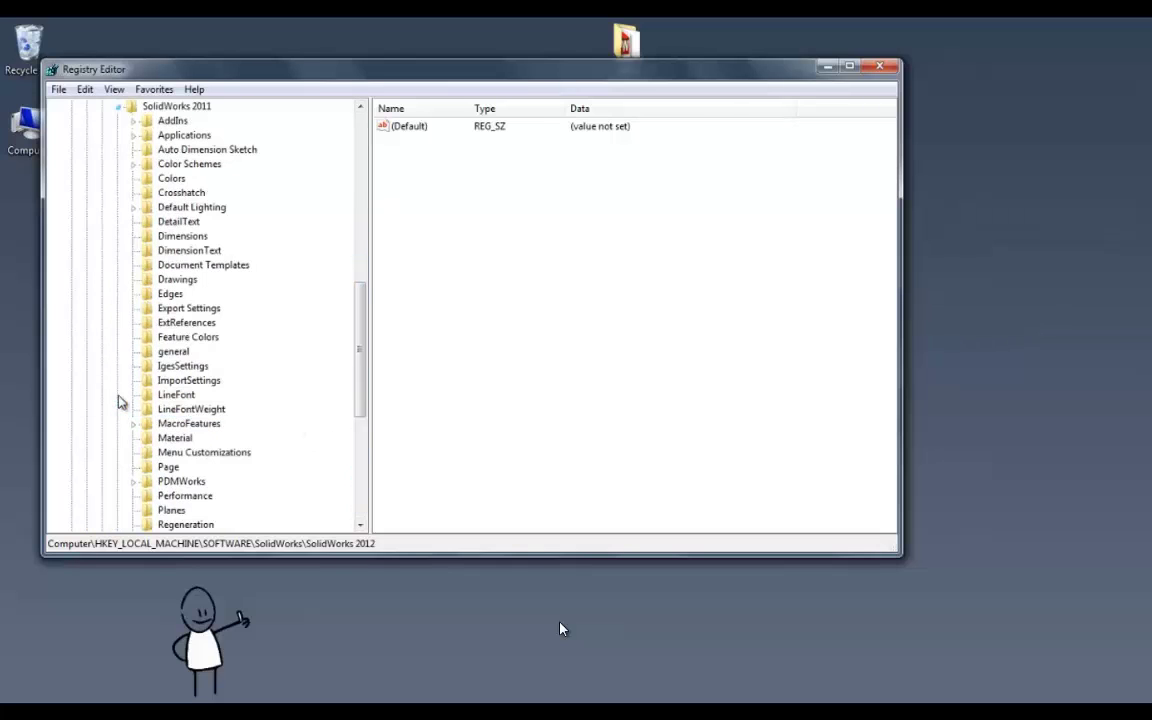
left_click(118, 106)
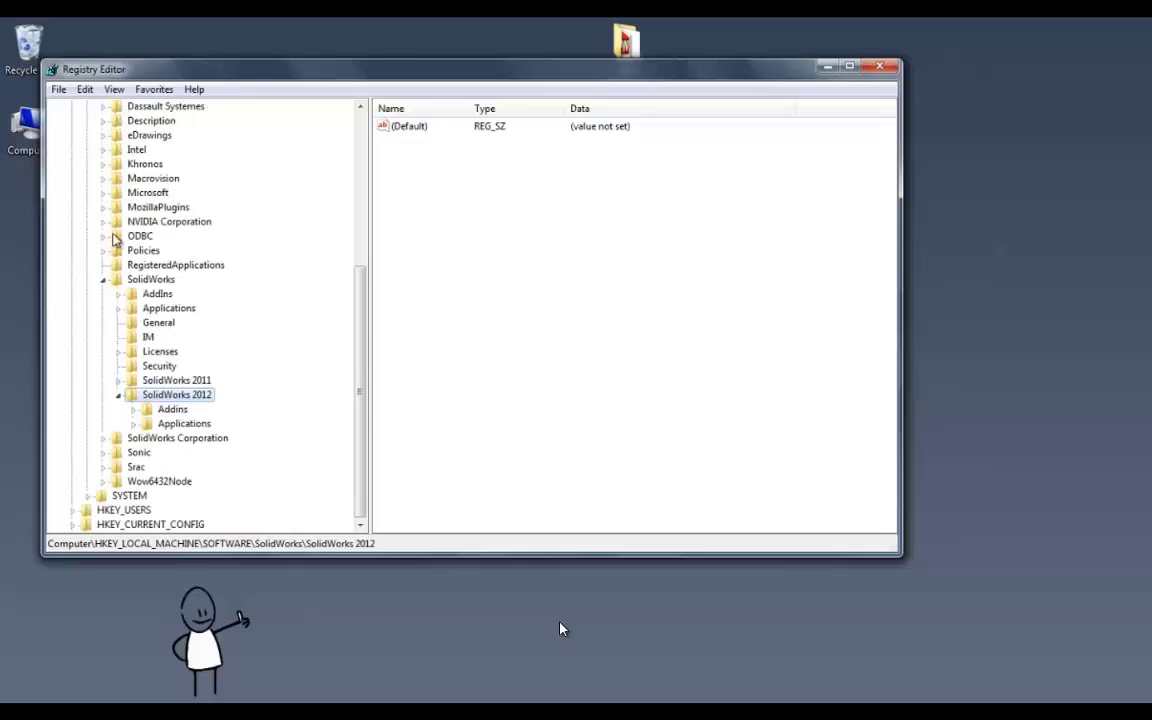
left_click(103, 438)
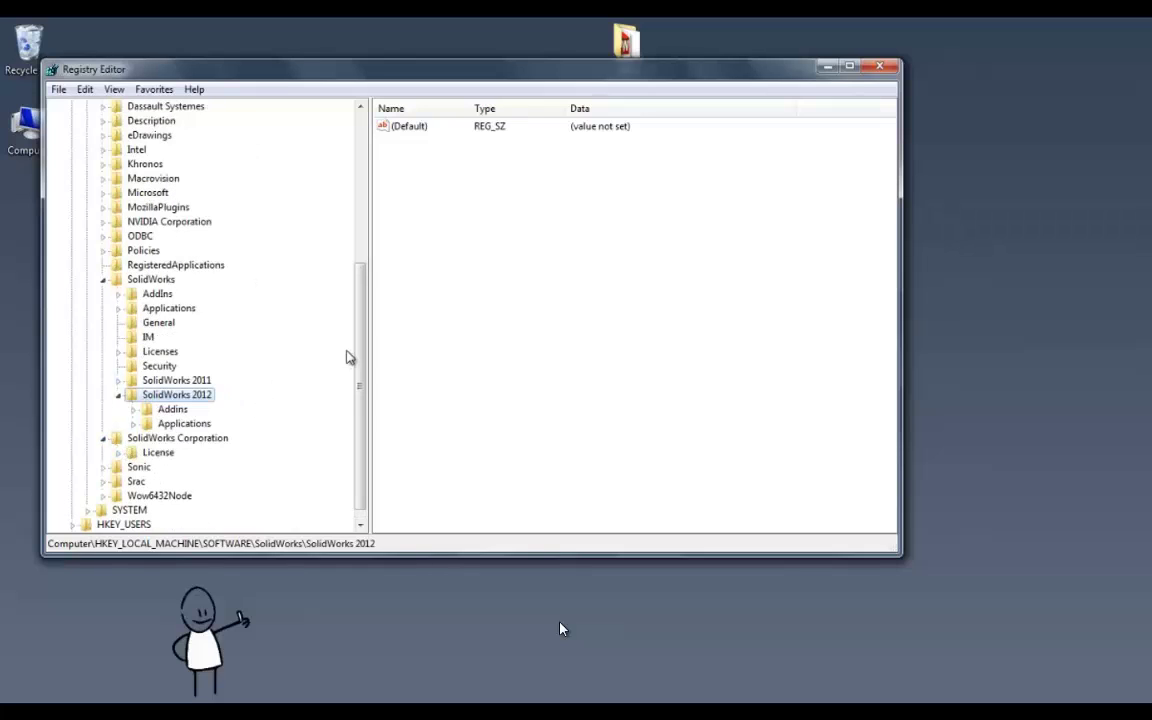
- Compare the SolidWorks 2012 and Solidworks 2011 keys under HKEY_CURRENT_USER\Software\Solidworks, and close the Registry Editor
left_click_drag(360, 347, 172, 197)
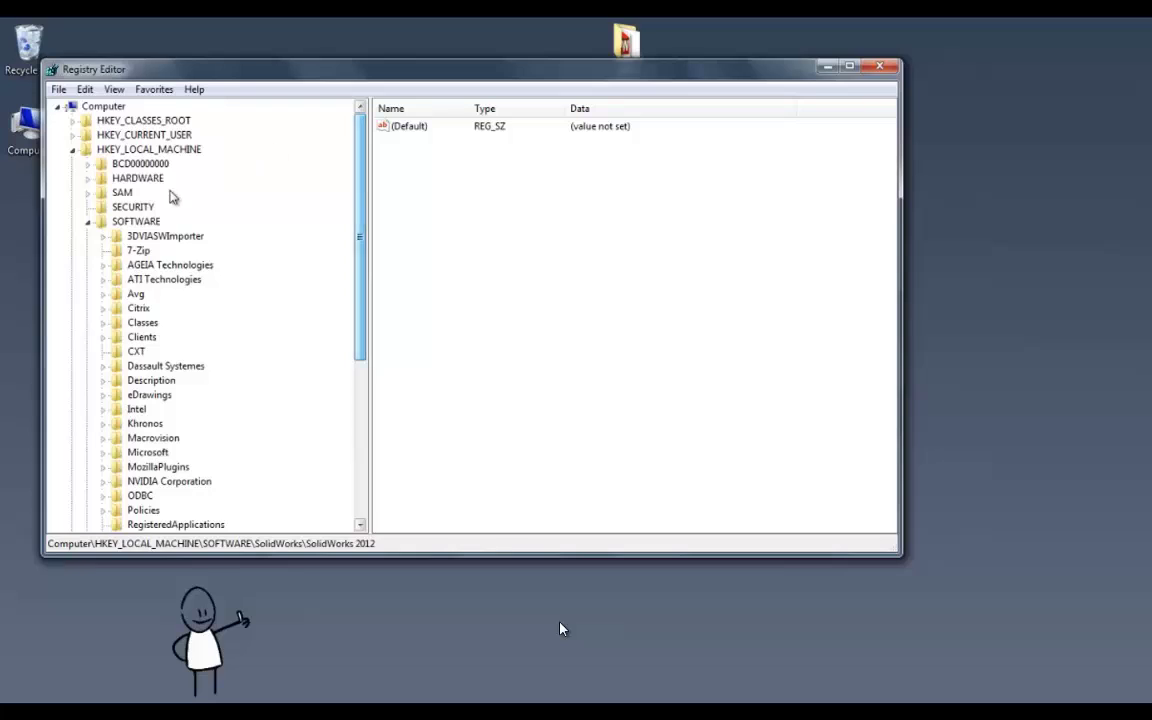
left_click(72, 136)
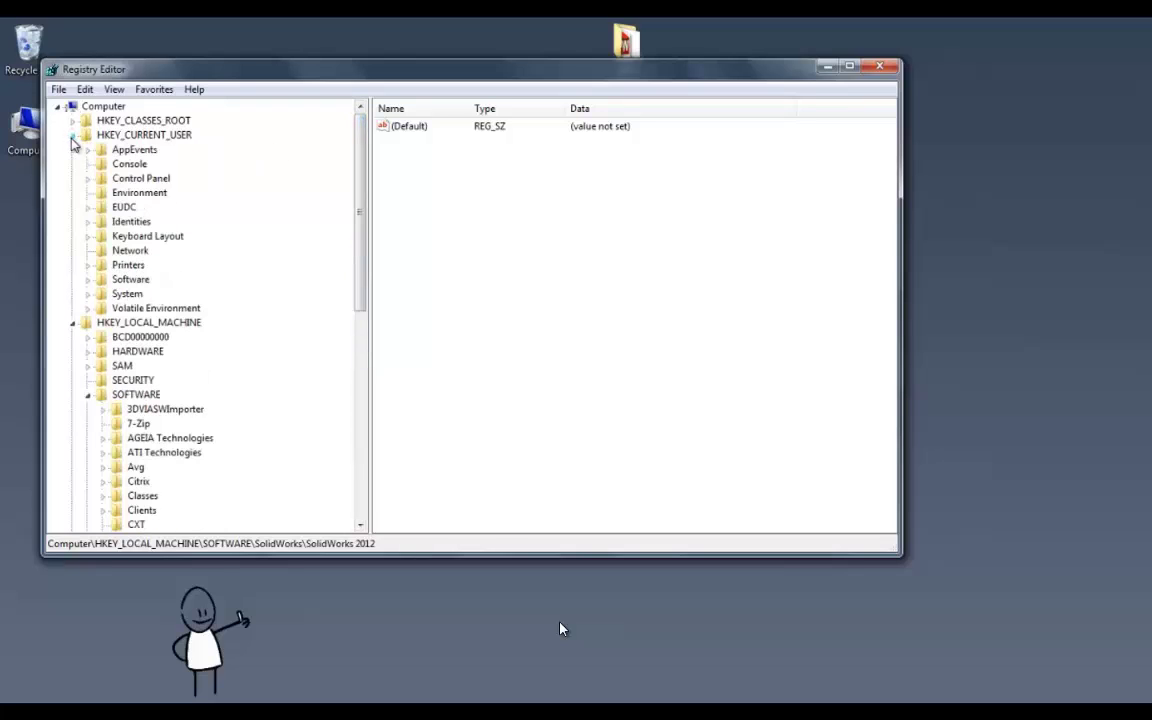
left_click(87, 280)
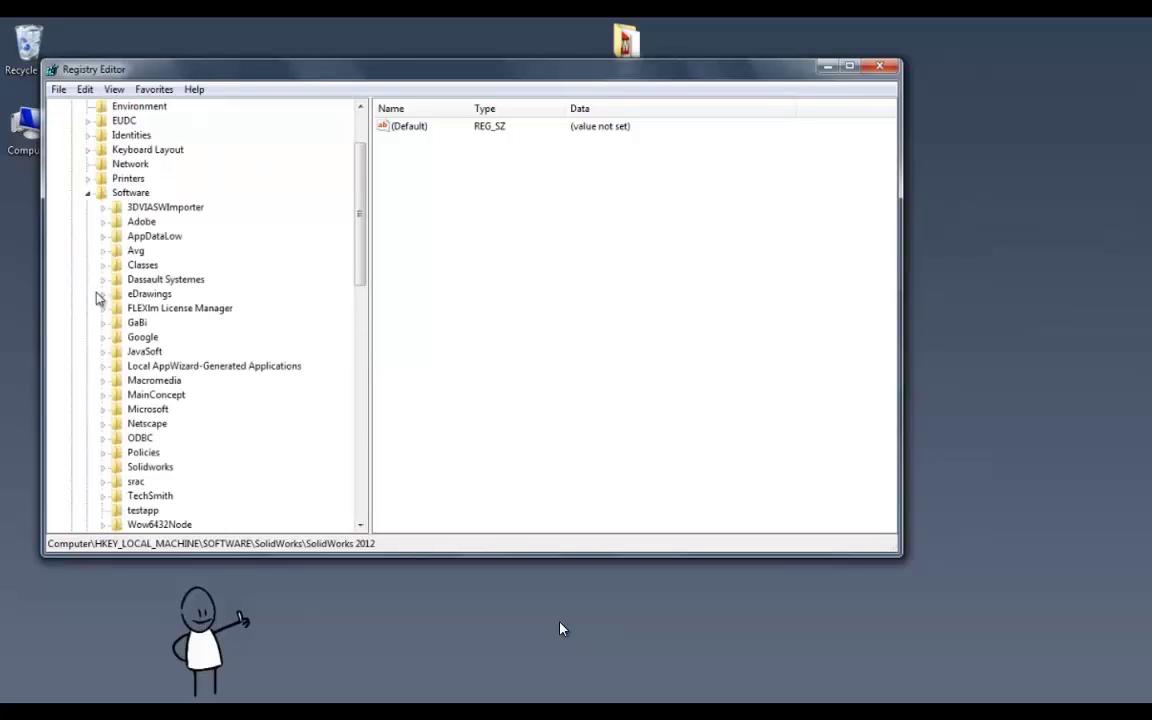
left_click(103, 466)
left_click(154, 497)
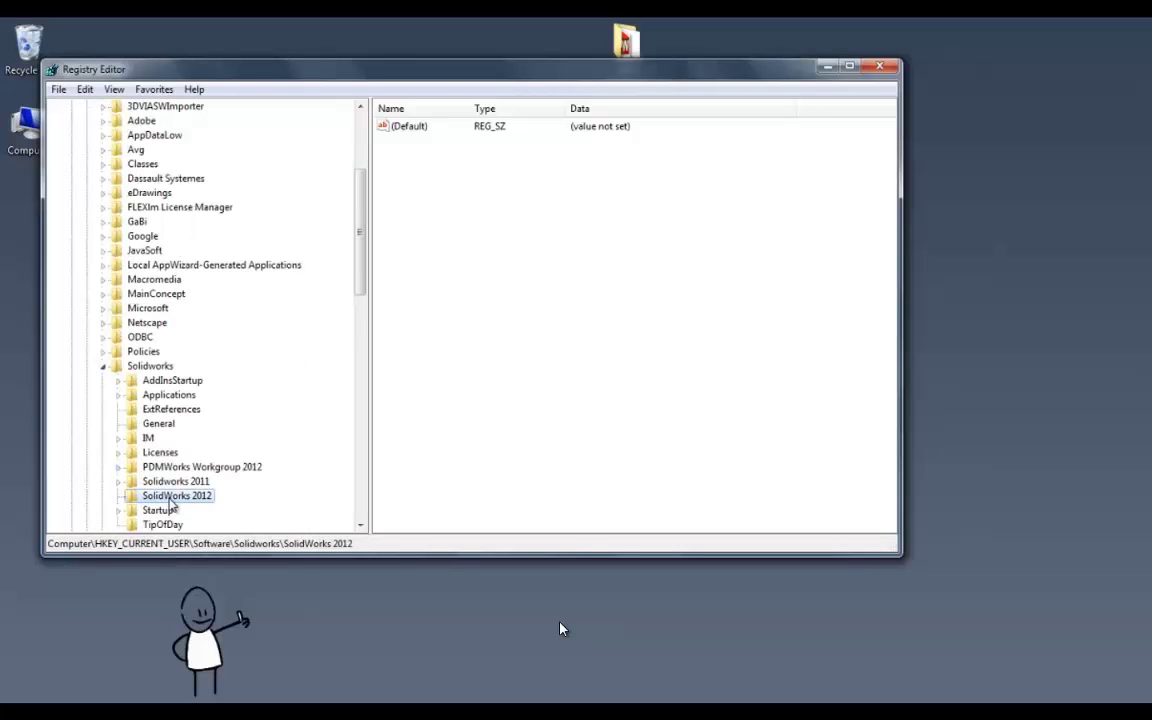
left_click(119, 494)
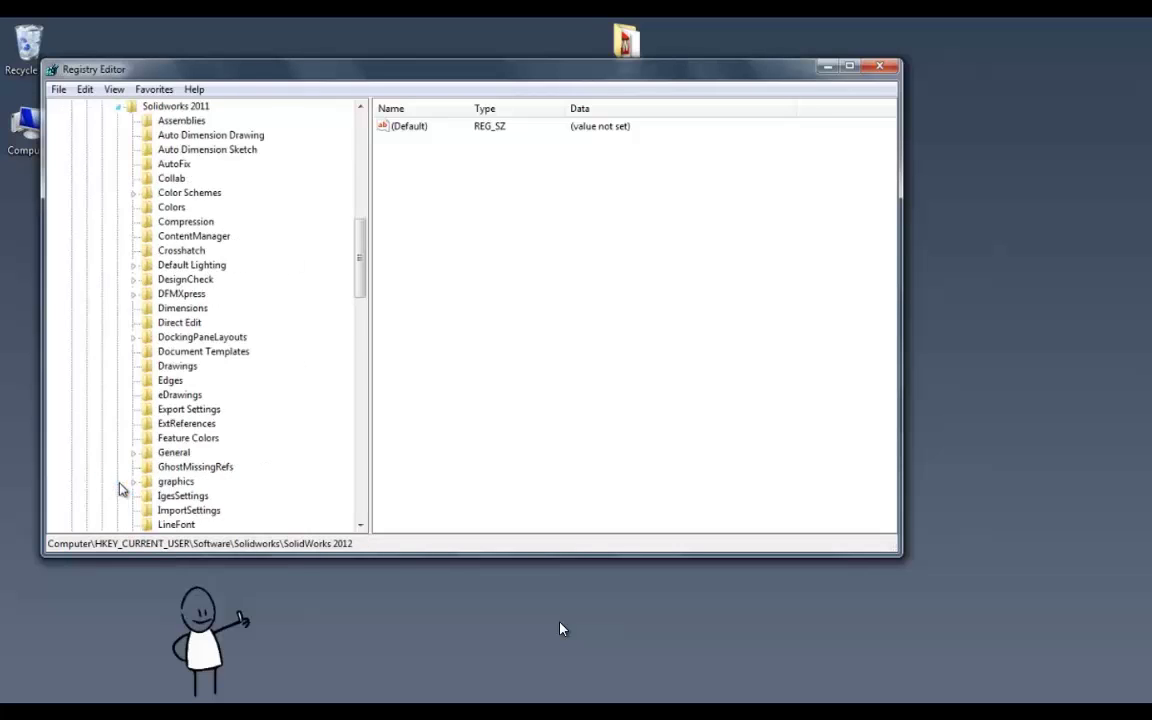
left_click(117, 110)
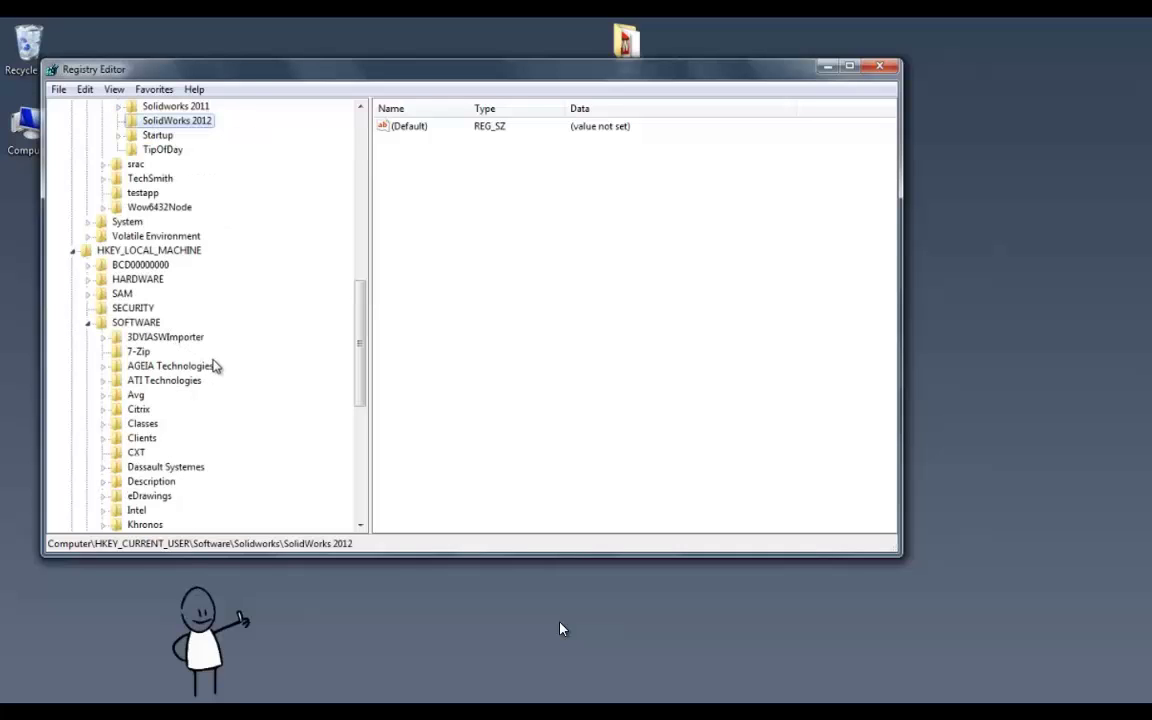
left_click(893, 70)
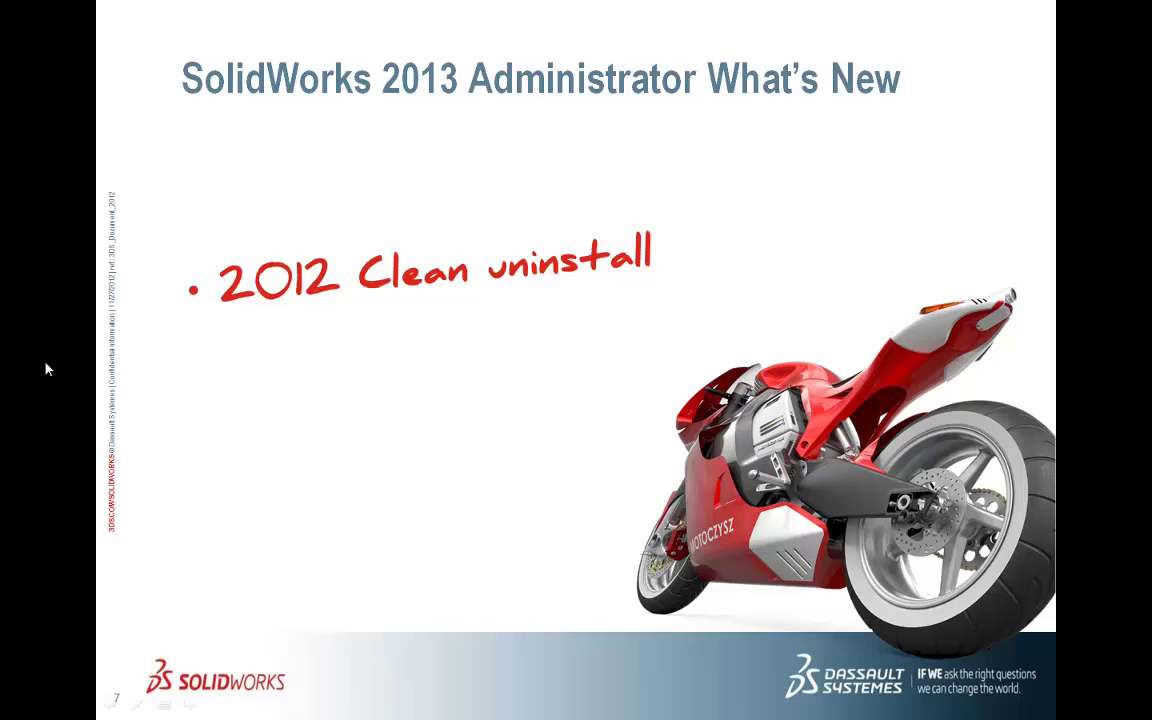
left_click(563, 405)
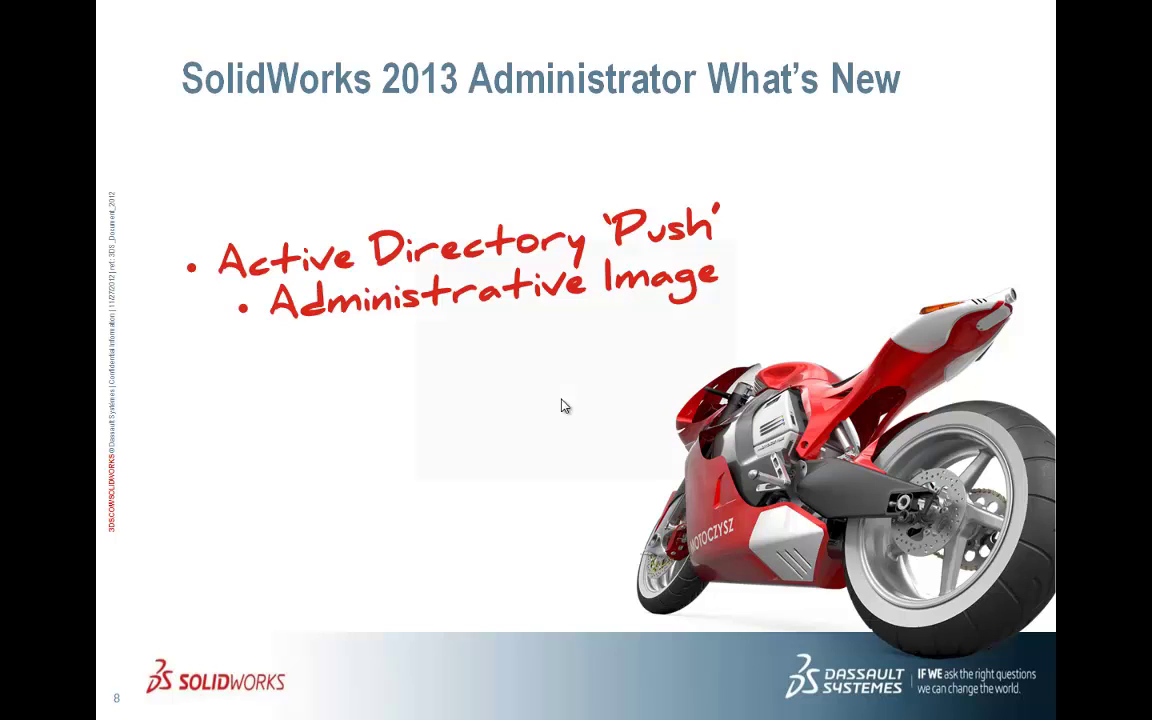
left_click(562, 405)
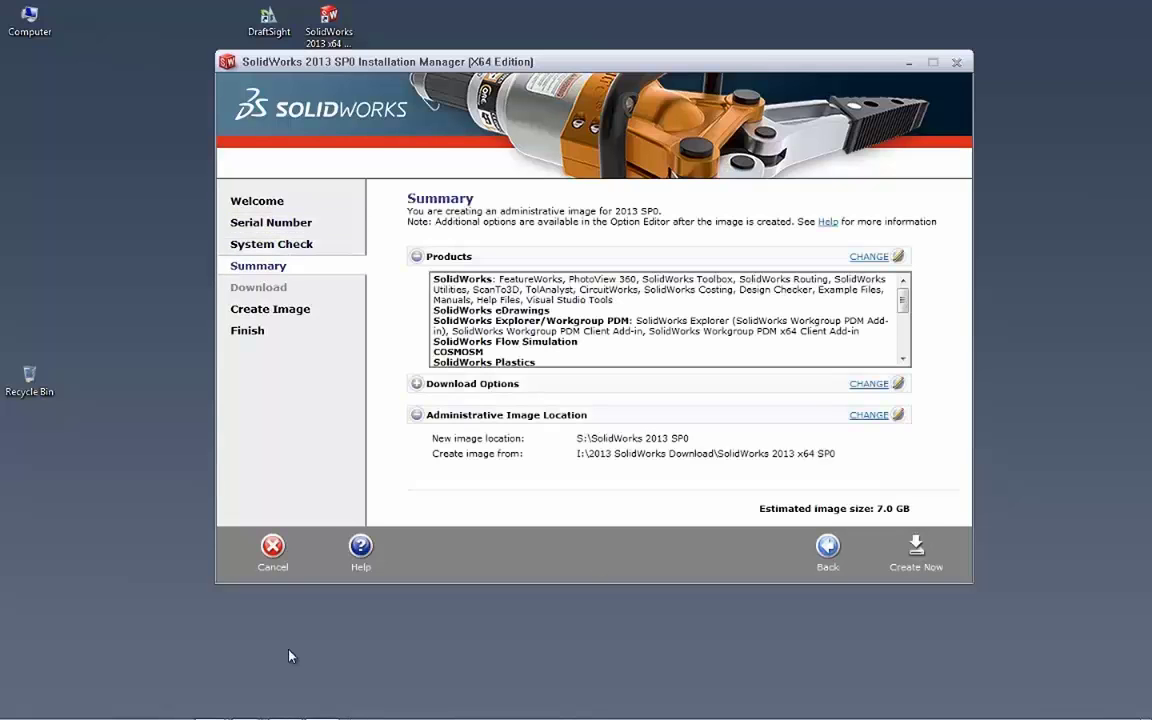
- Review the SolidWorks Premium products included in the administrative image, including the SolidWorks and Explorer/Workgroup PDM components, and return to the summary
left_click(869, 257)
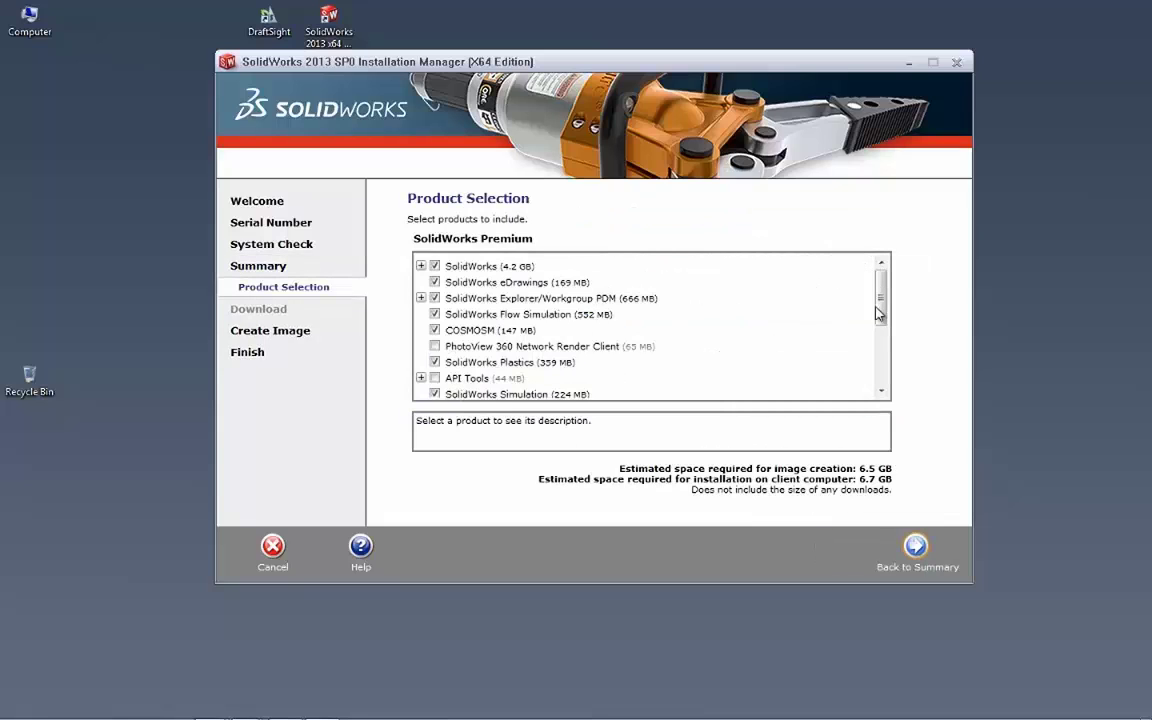
left_click_drag(878, 314, 881, 285)
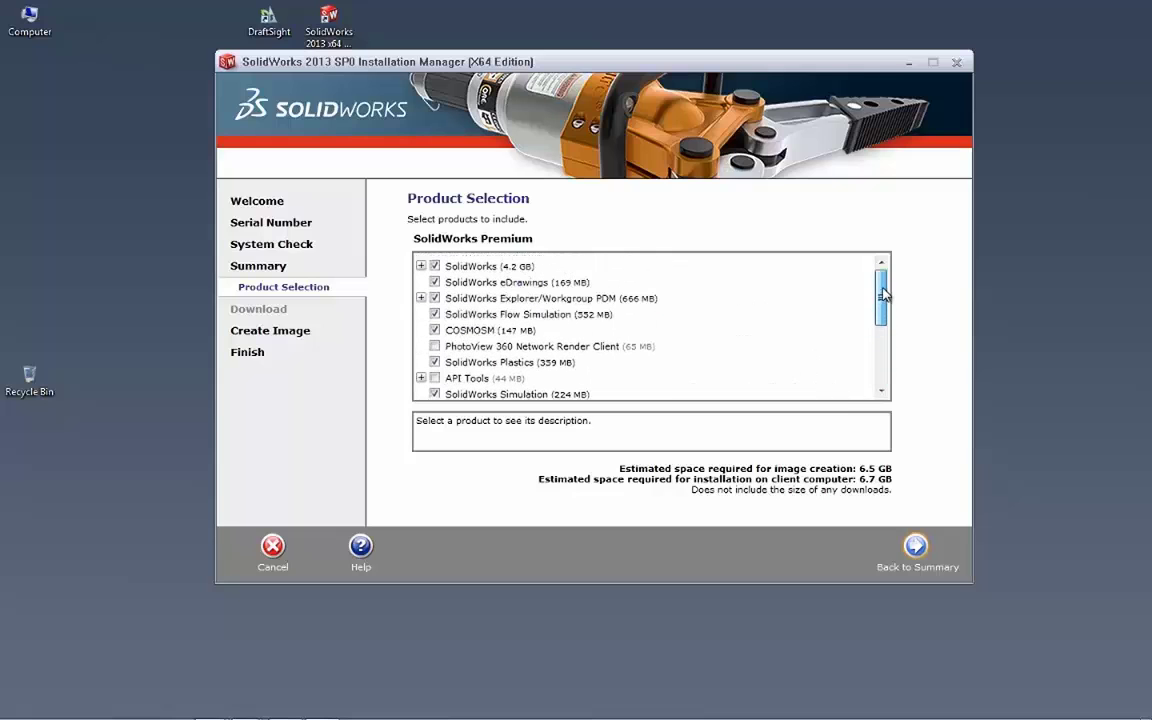
left_click(421, 266)
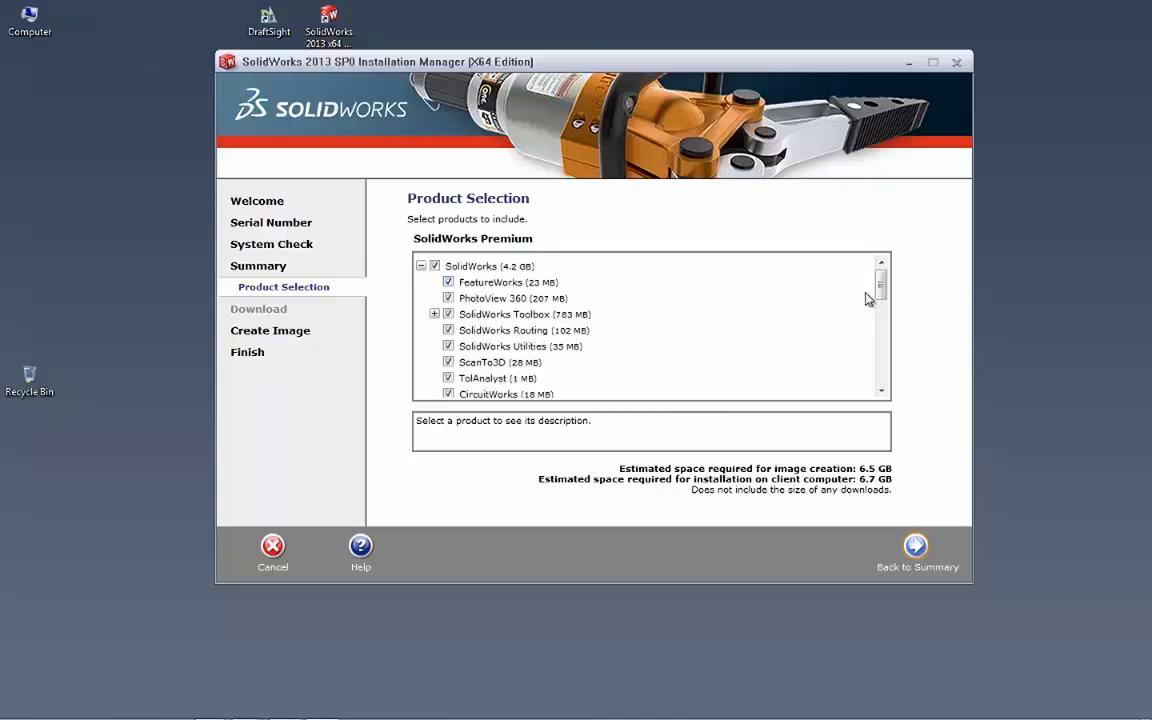
left_click_drag(880, 284, 882, 340)
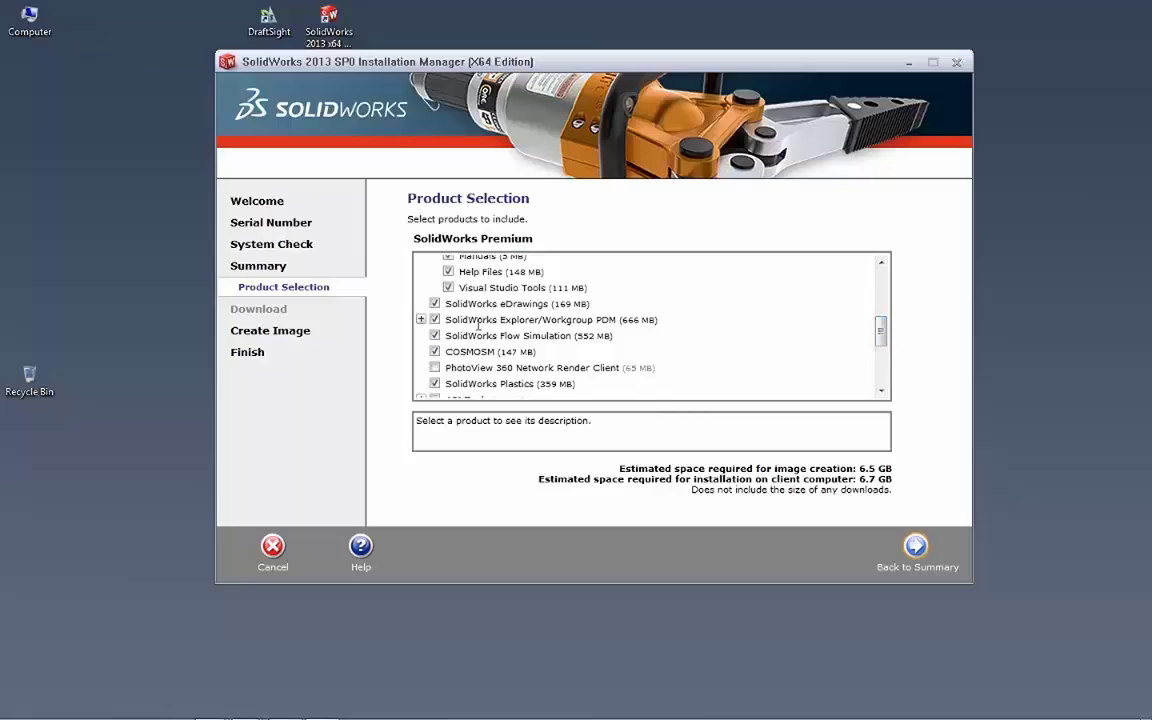
left_click(421, 319)
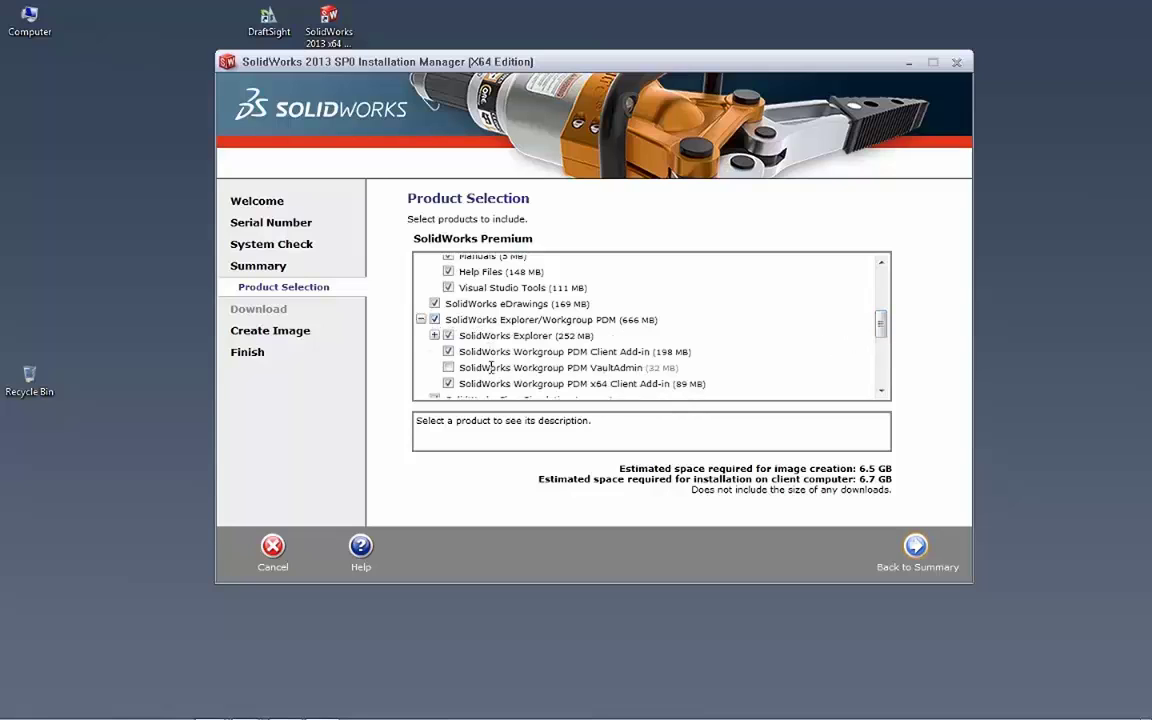
left_click(421, 319)
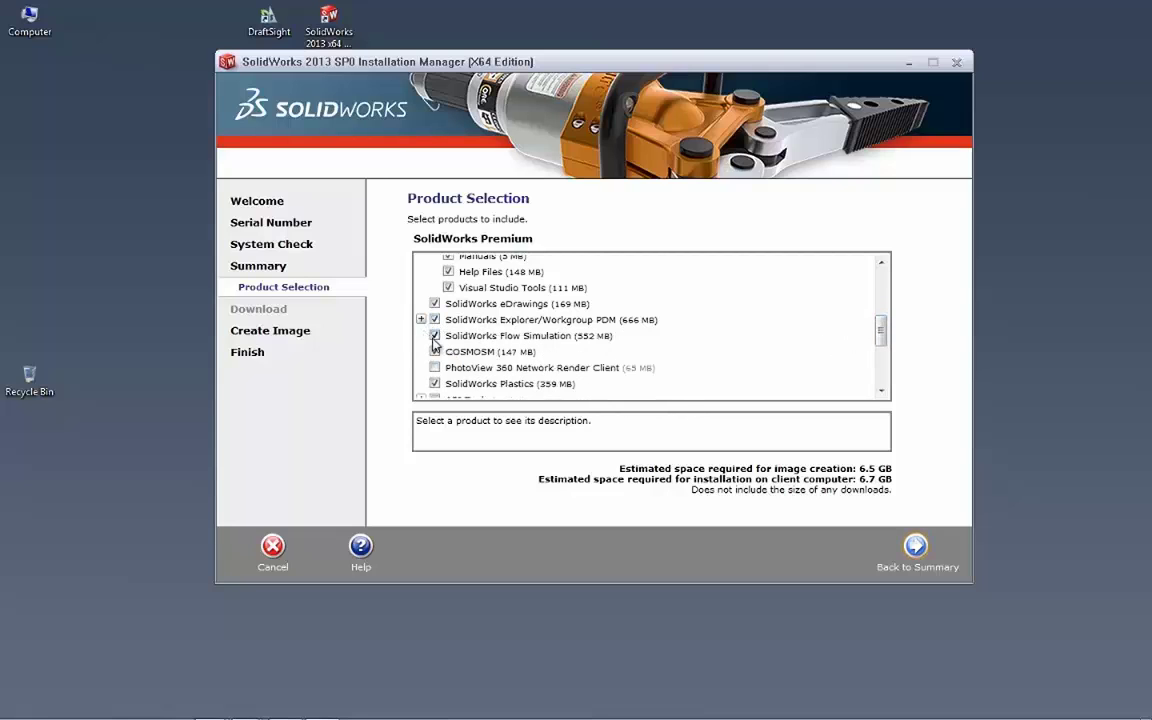
left_click(434, 351)
left_click(914, 545)
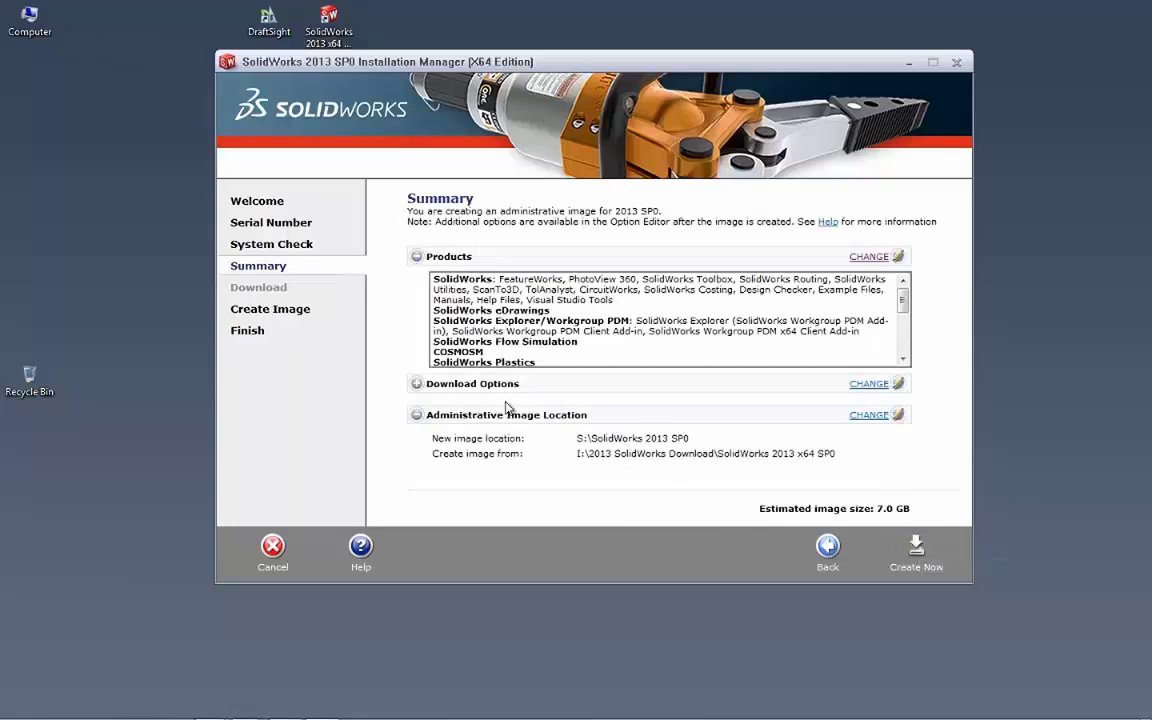
- Check the download options, create the administrative image in S:\SolidWorks 2013 SP0, and open it for customization
left_click(416, 383)
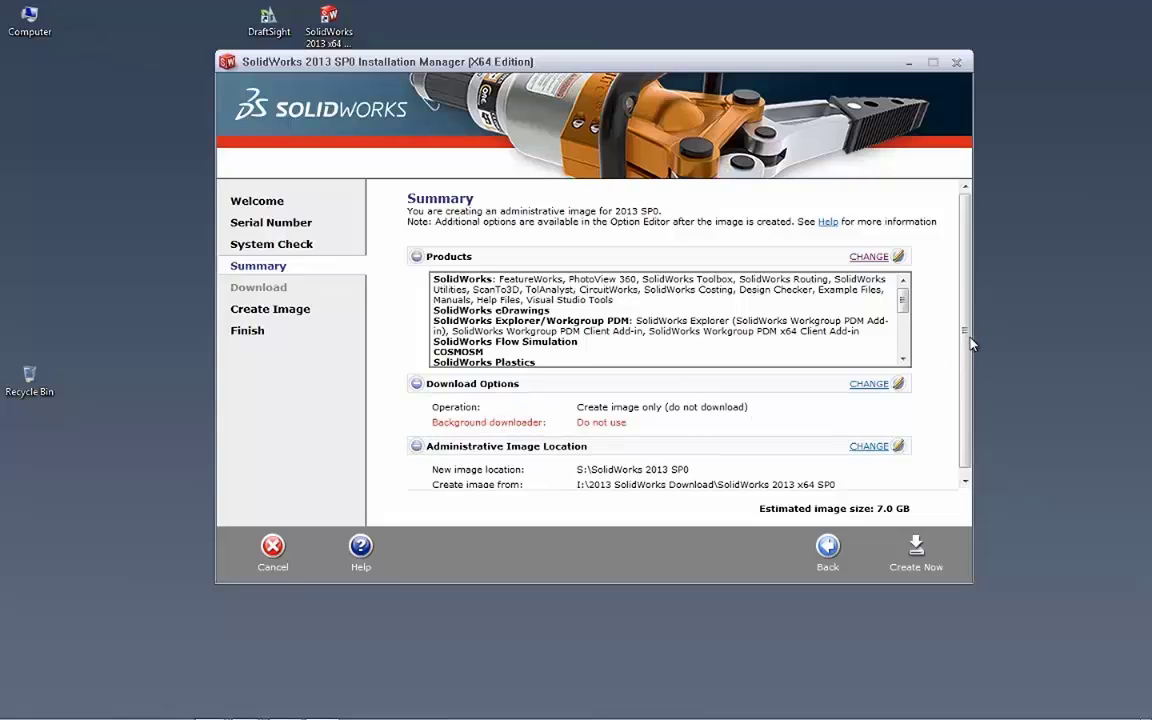
scroll(970, 343, "down", 1)
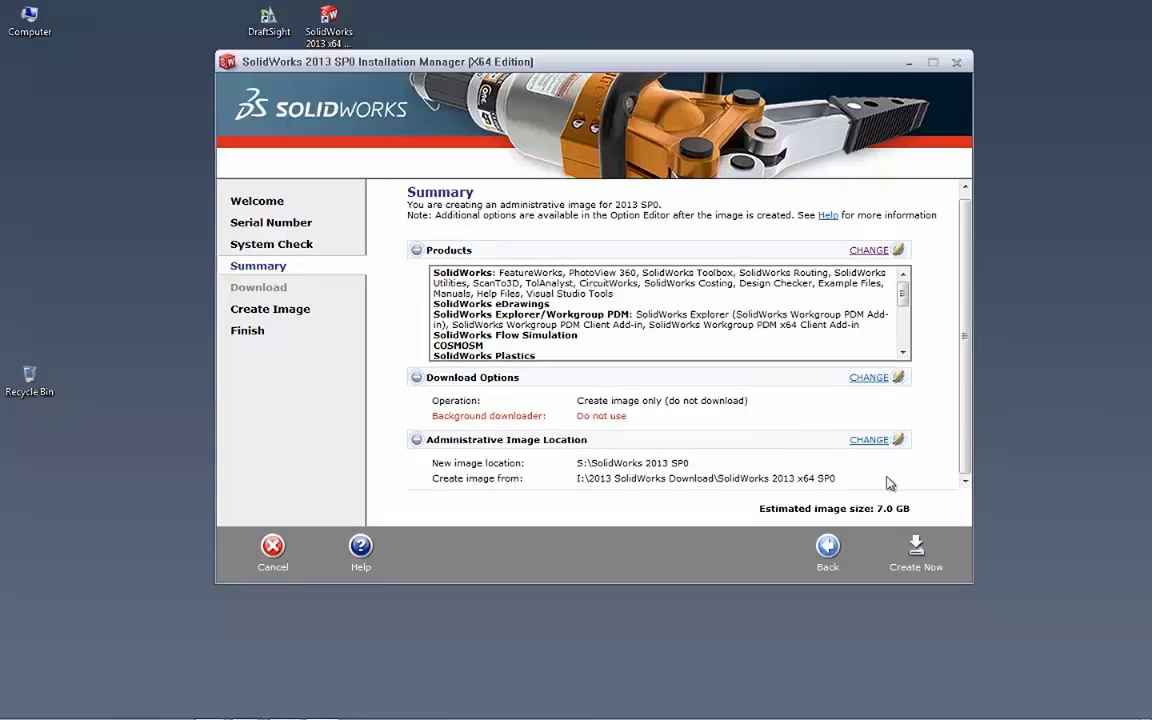
left_click(916, 550)
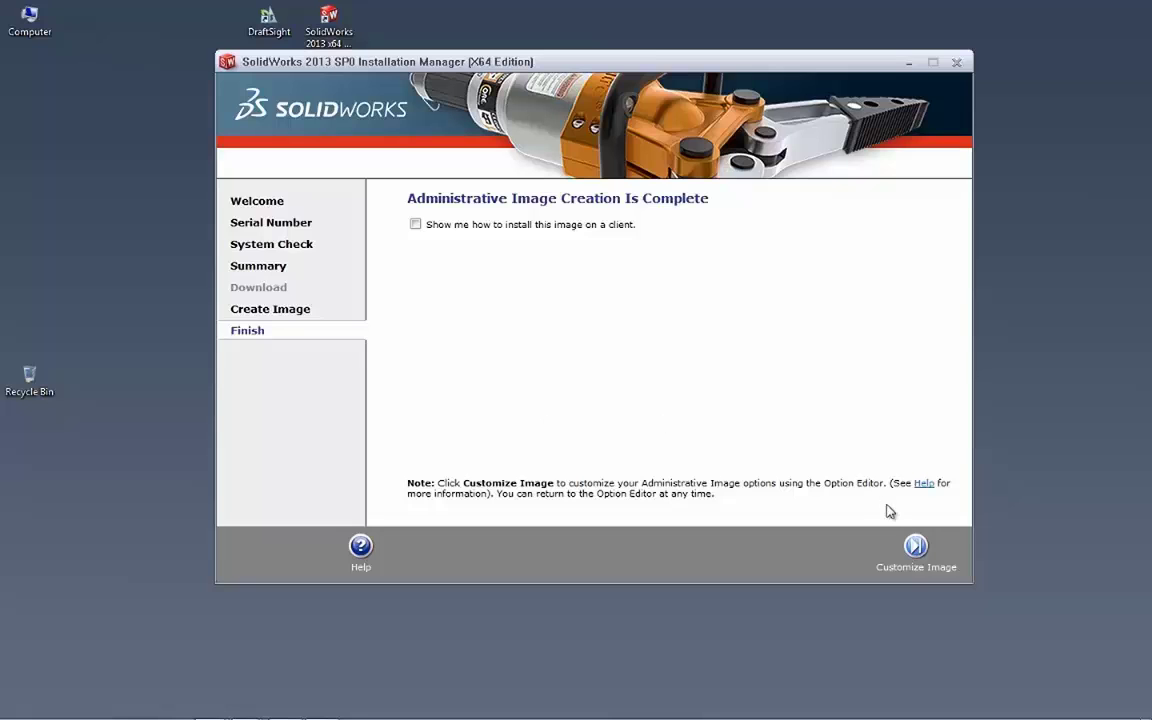
left_click(917, 546)
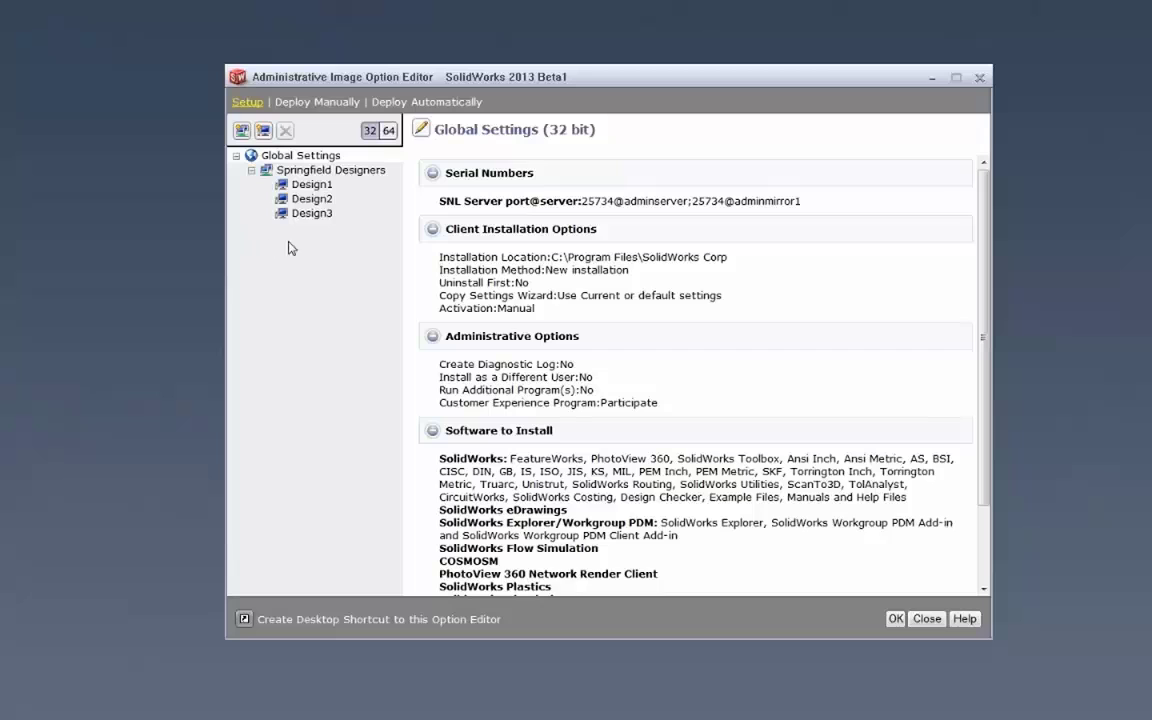
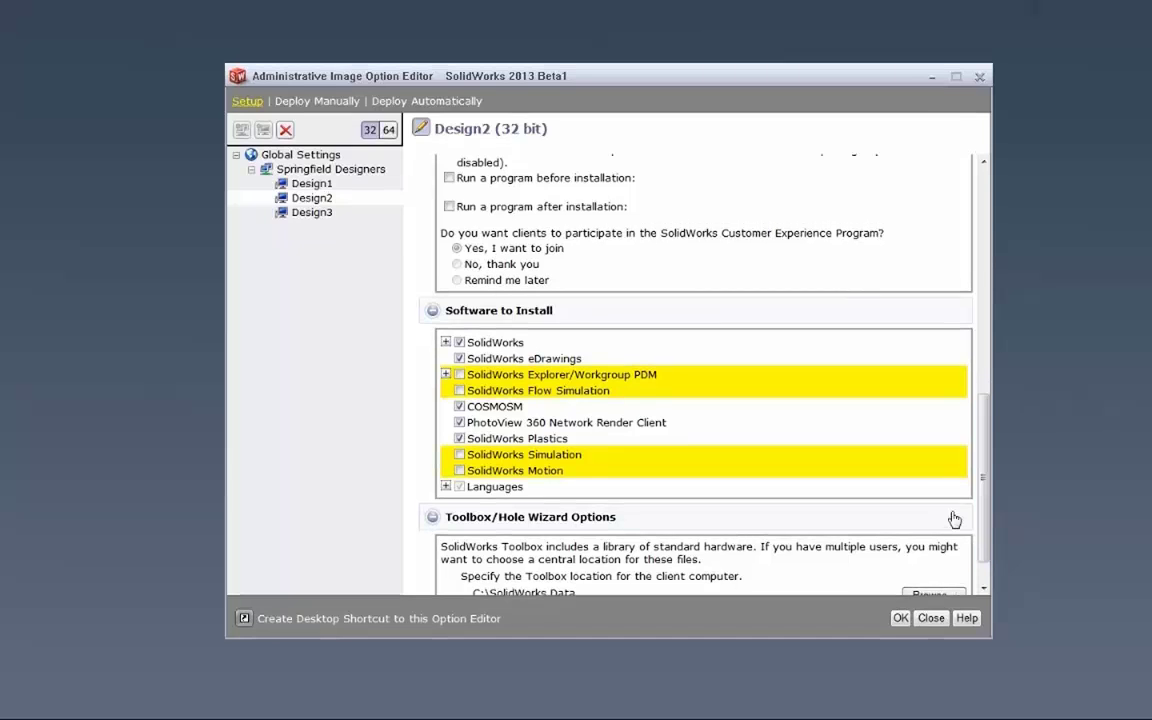
- Examine the option overrides of the 32-bit clients Design3 and Design1 and the 64-bit client FEA1
left_click(316, 213)
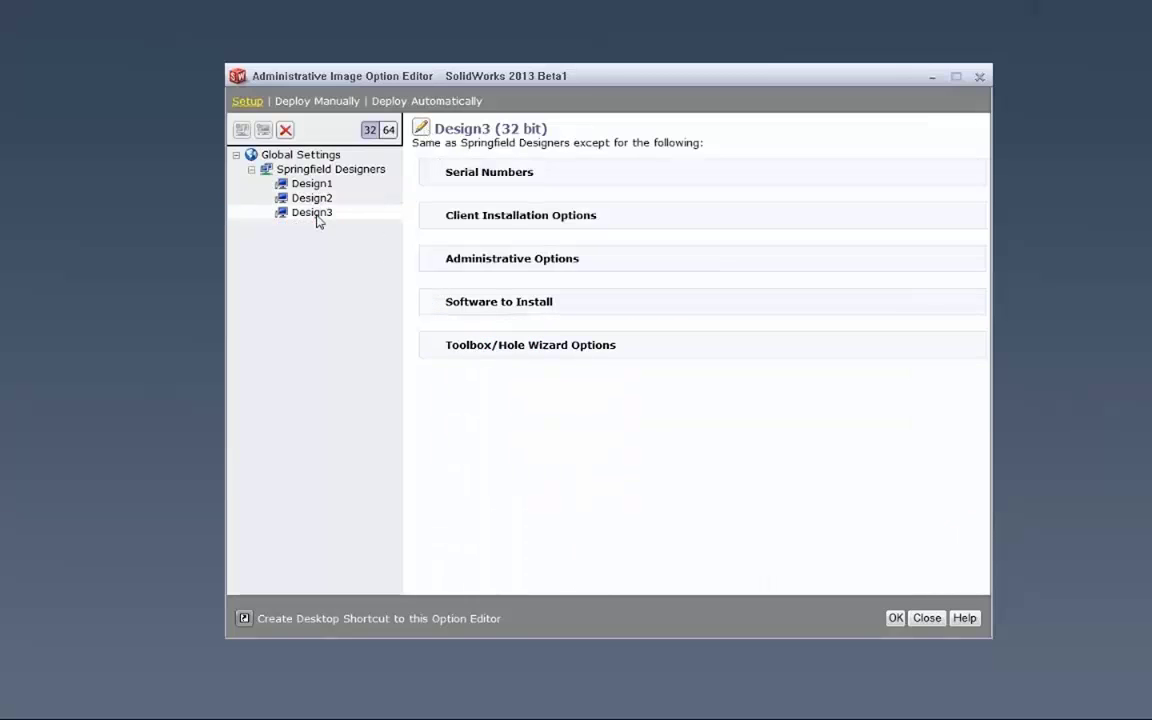
left_click(310, 186)
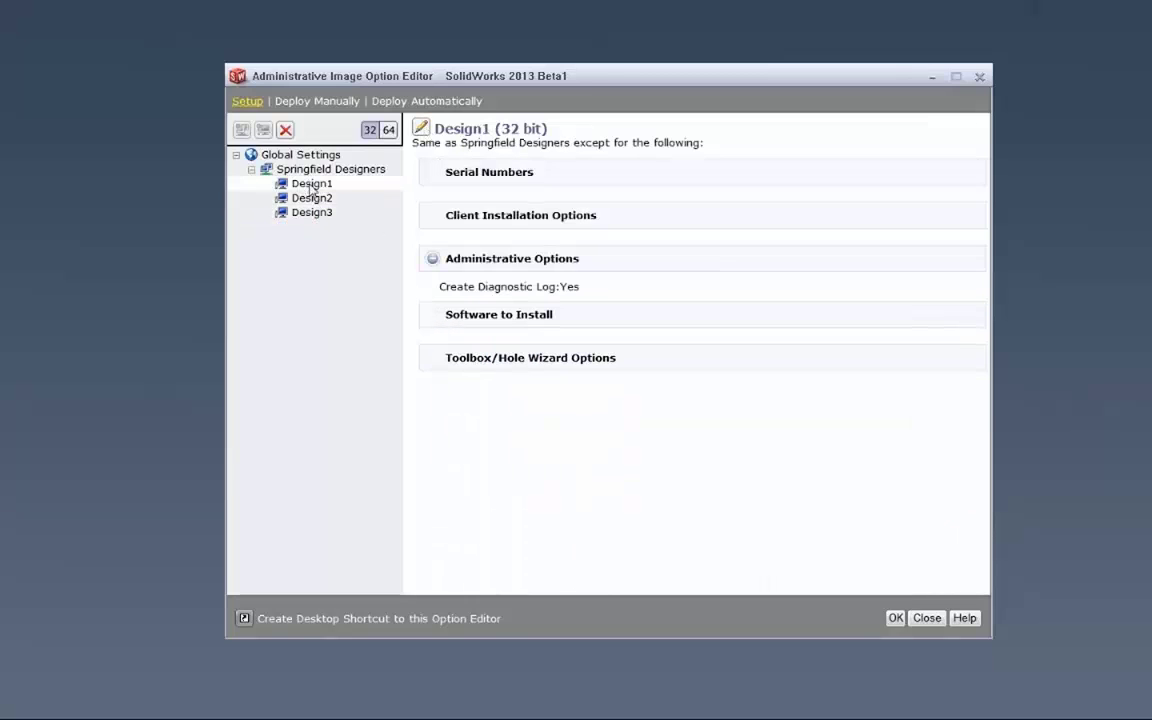
left_click(388, 130)
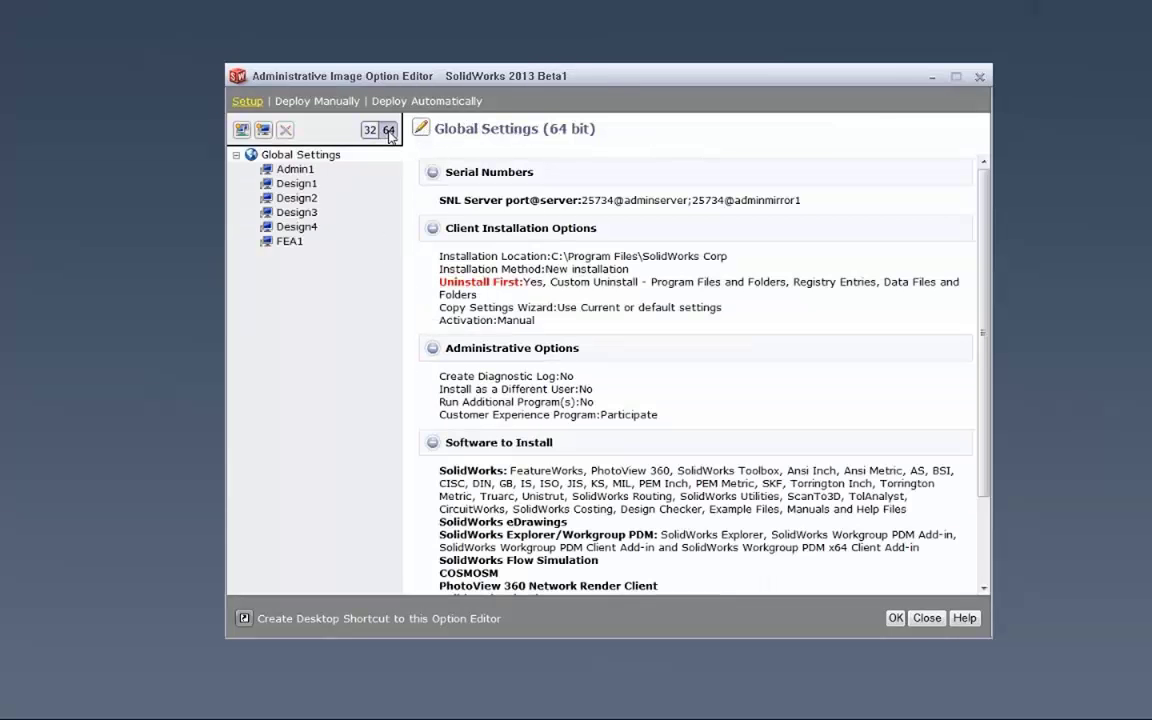
left_click(289, 243)
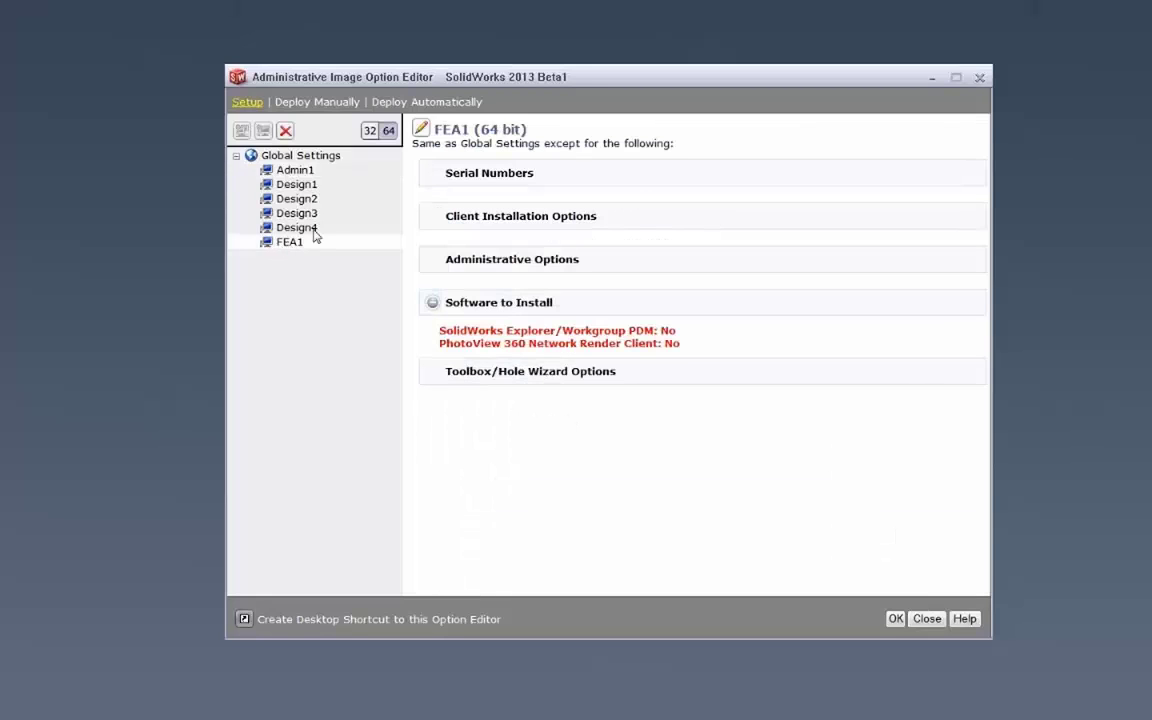
- Include the 64-bit clients Admin1, Design1 and Design2 in an automatic deployment
left_click(416, 104)
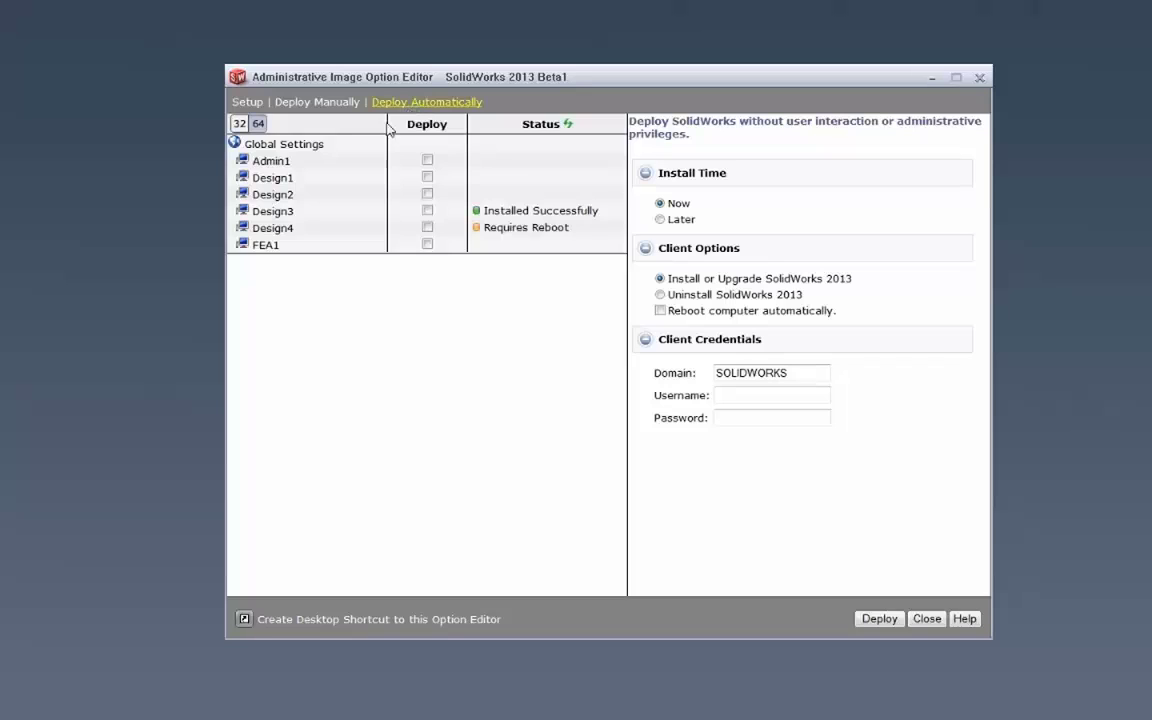
left_click(427, 161)
left_click(427, 177)
left_click(427, 194)
- Enter the username admin and the account password as client credentials, and deploy from the network path \\Adminserver\SolidWorks_2013_Beta1
left_click_drag(790, 372, 646, 375)
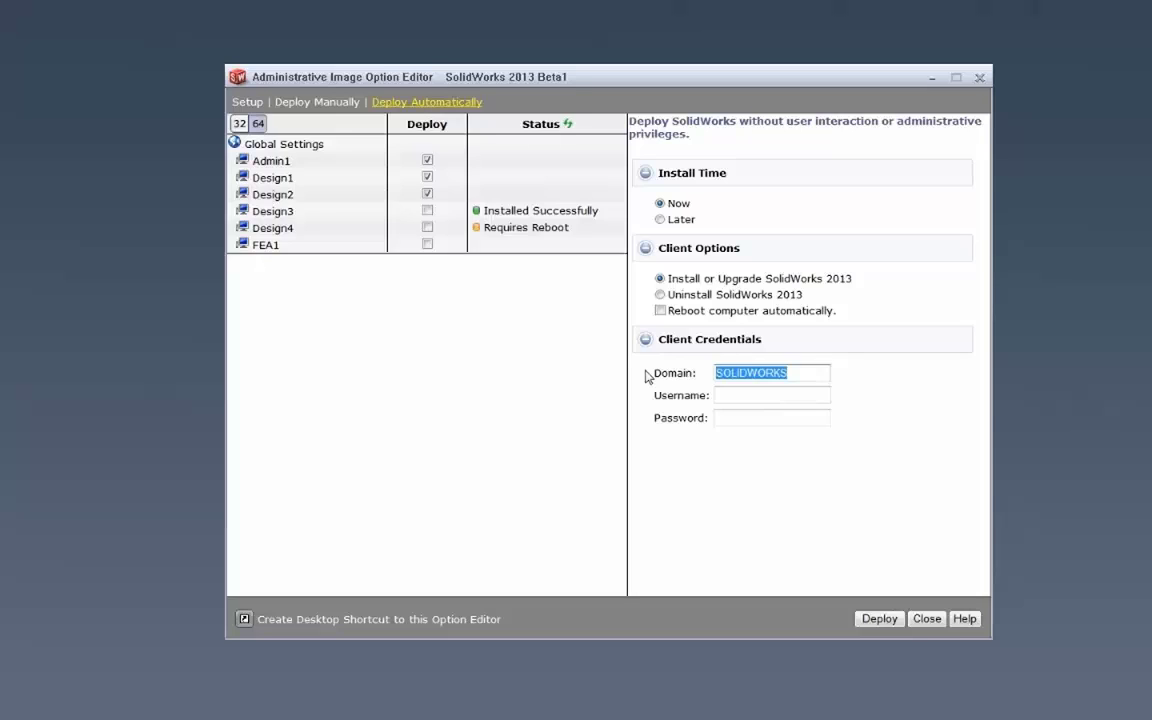
key("Tab")
type("adm")
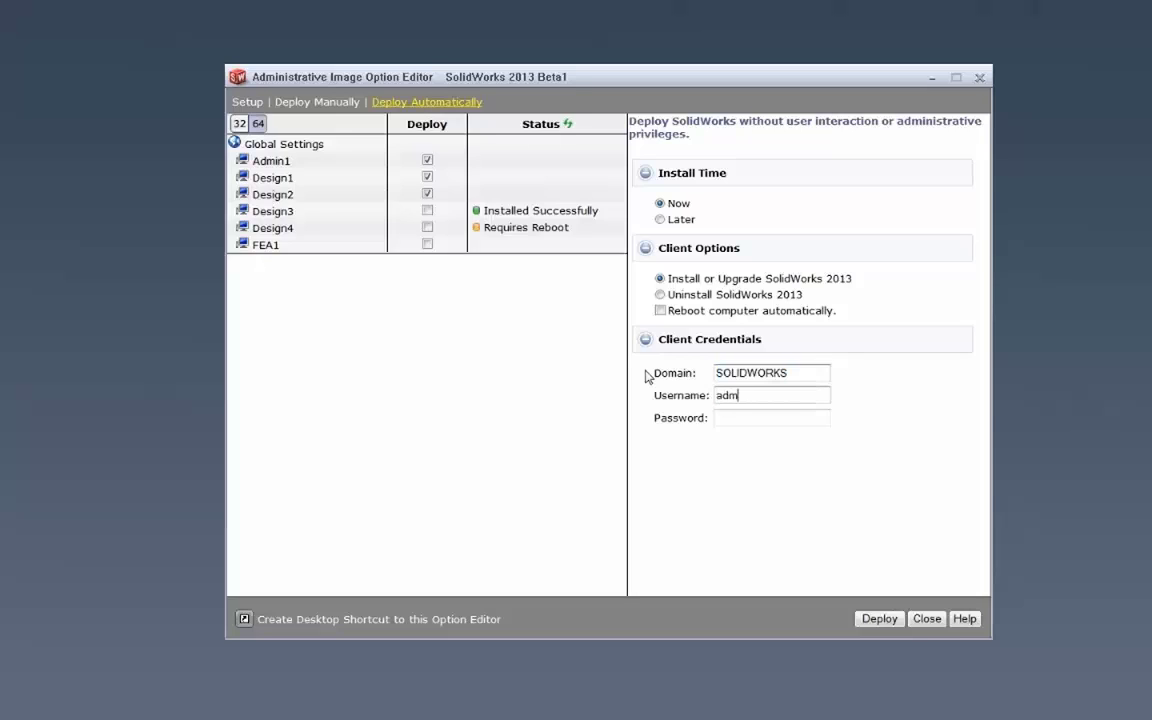
type("in")
key("Tab")
type("****")
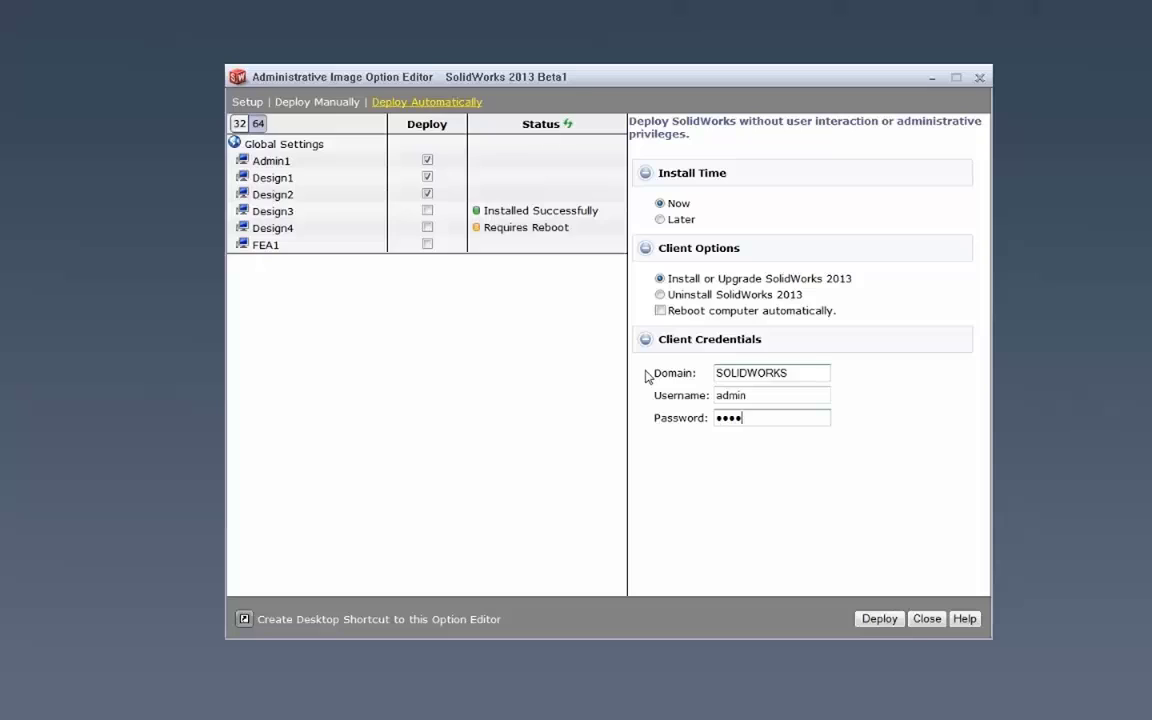
left_click(876, 621)
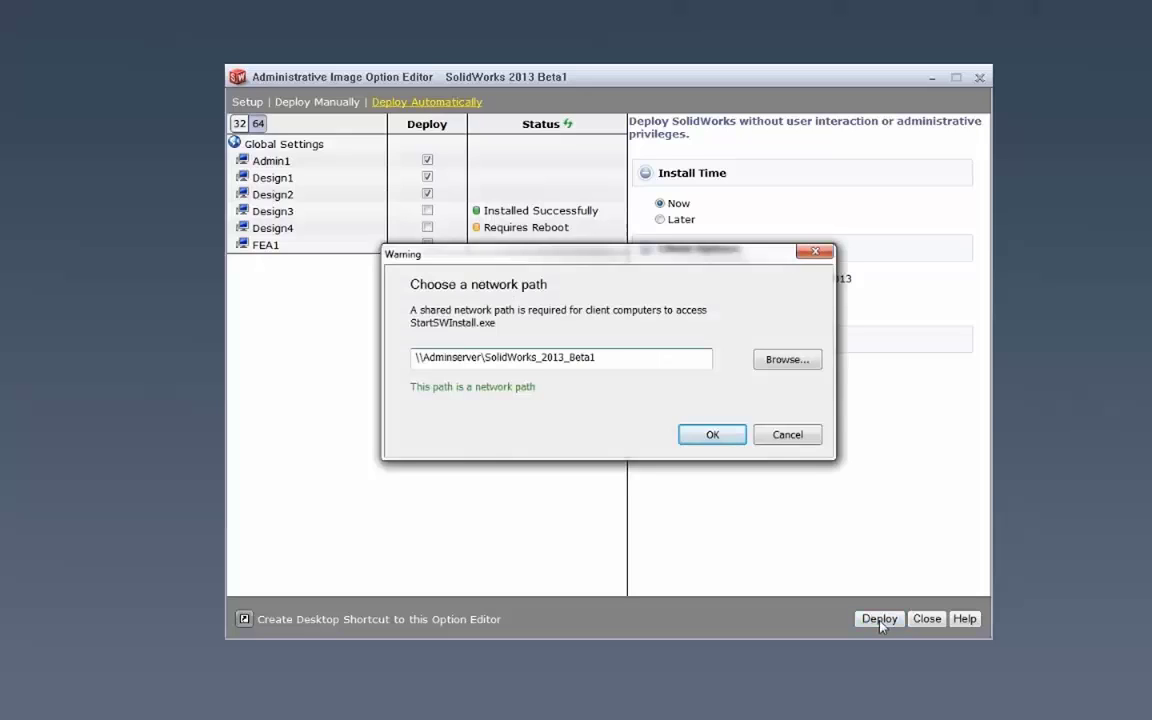
left_click(712, 436)
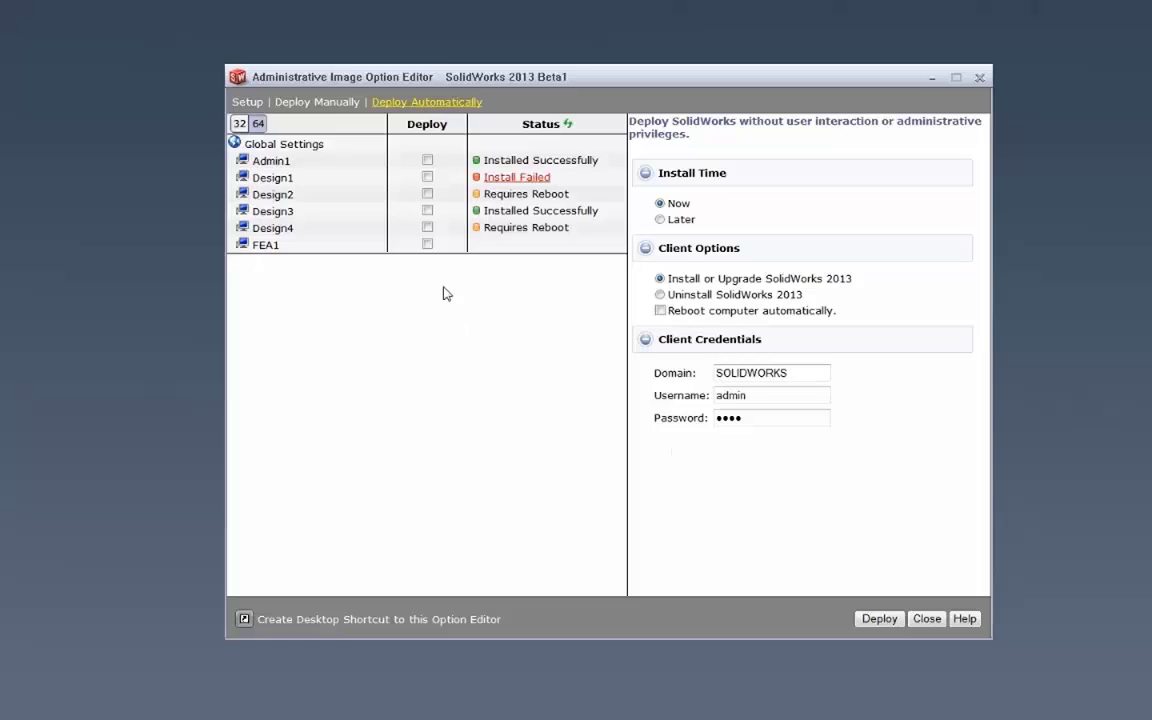
- Deploy an uninstall of SolidWorks 2013 to the FEA1 client, accepting the network path \\Adminserver\SolidWorks_2013_Beta1
left_click(427, 245)
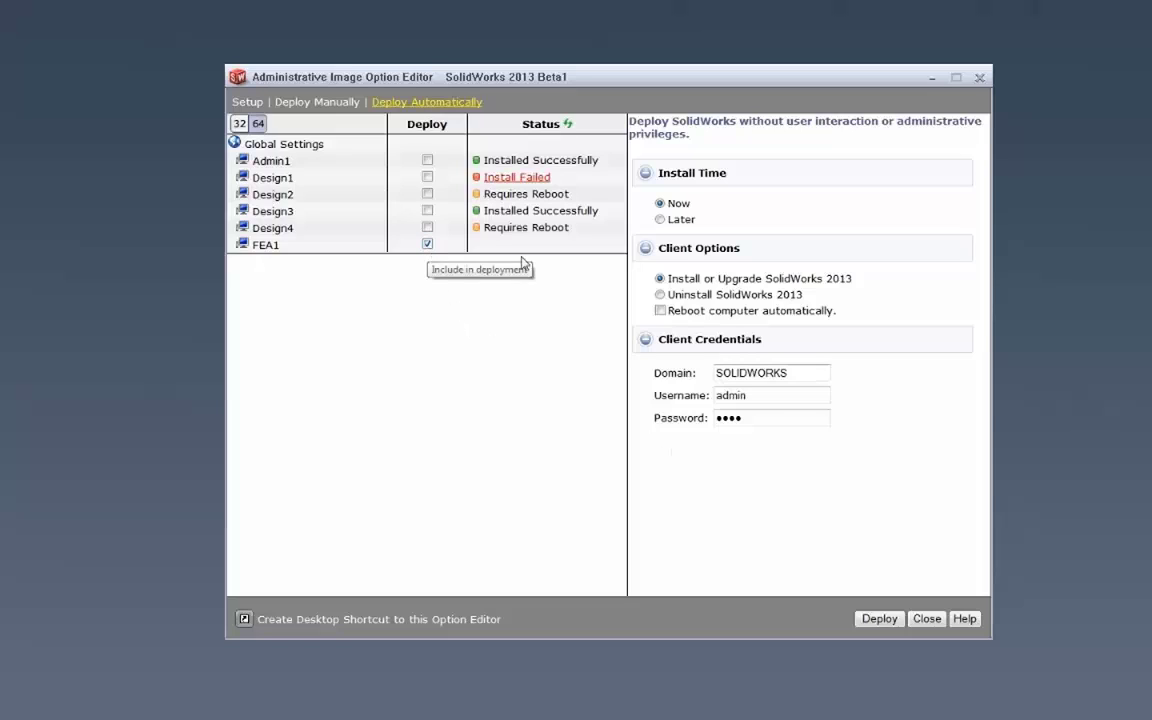
left_click(661, 295)
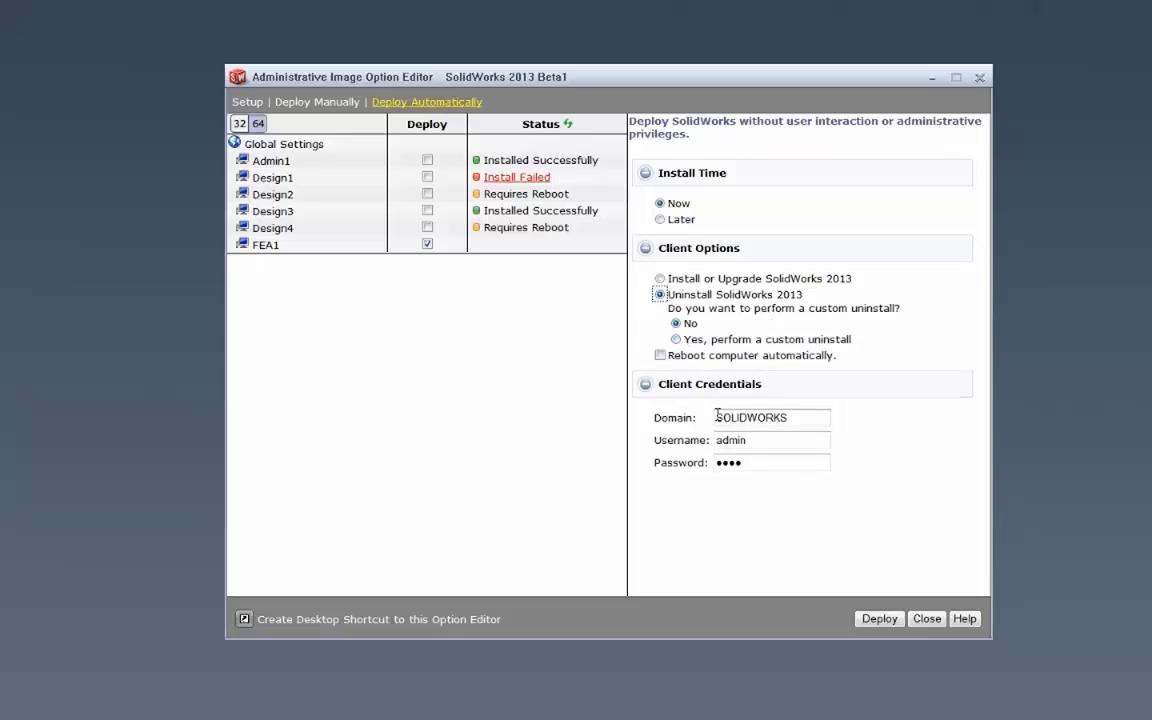
left_click(880, 620)
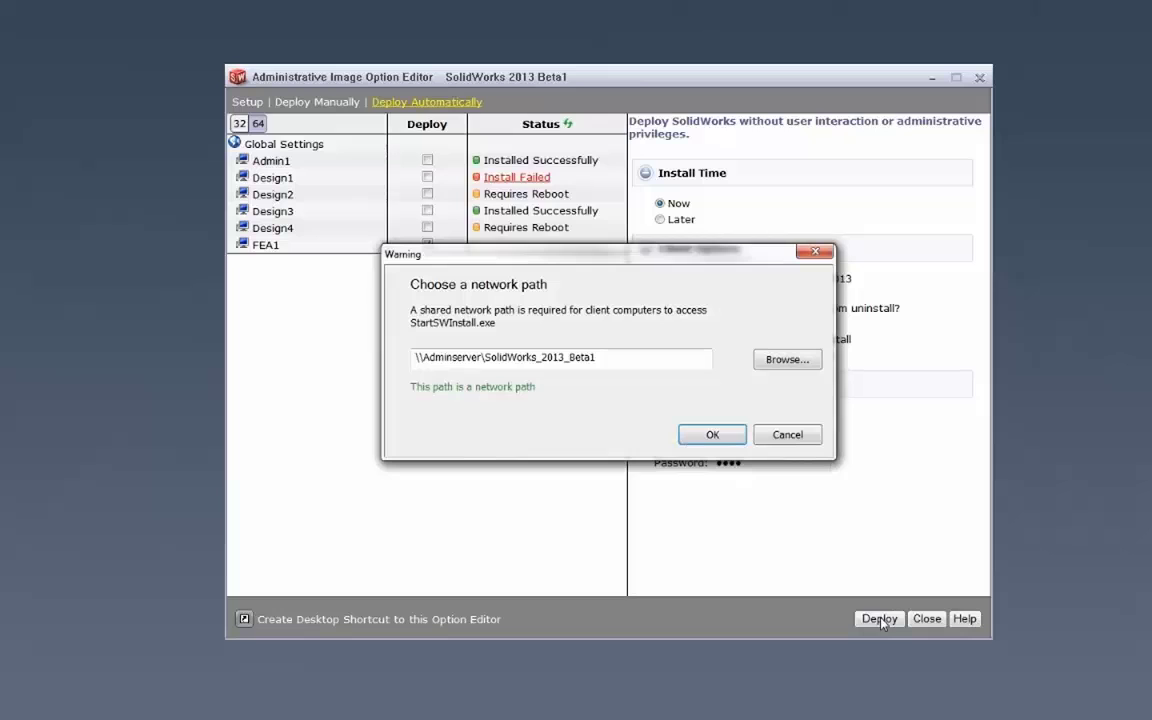
left_click(728, 438)
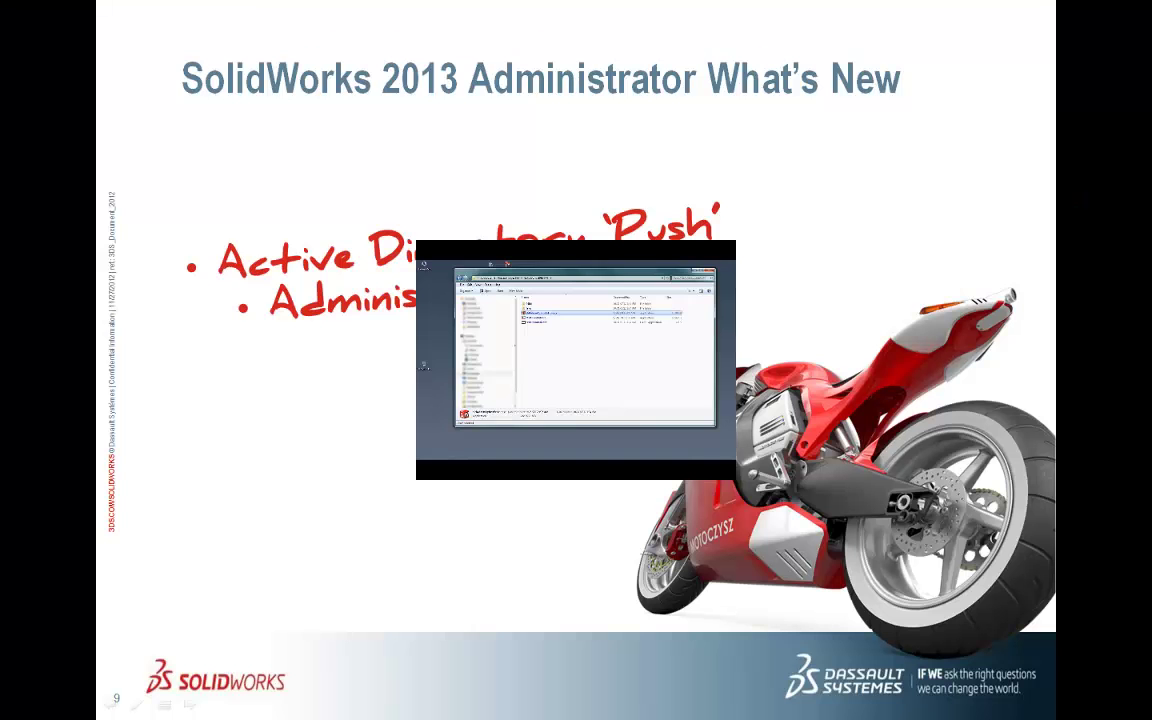
key("Right")
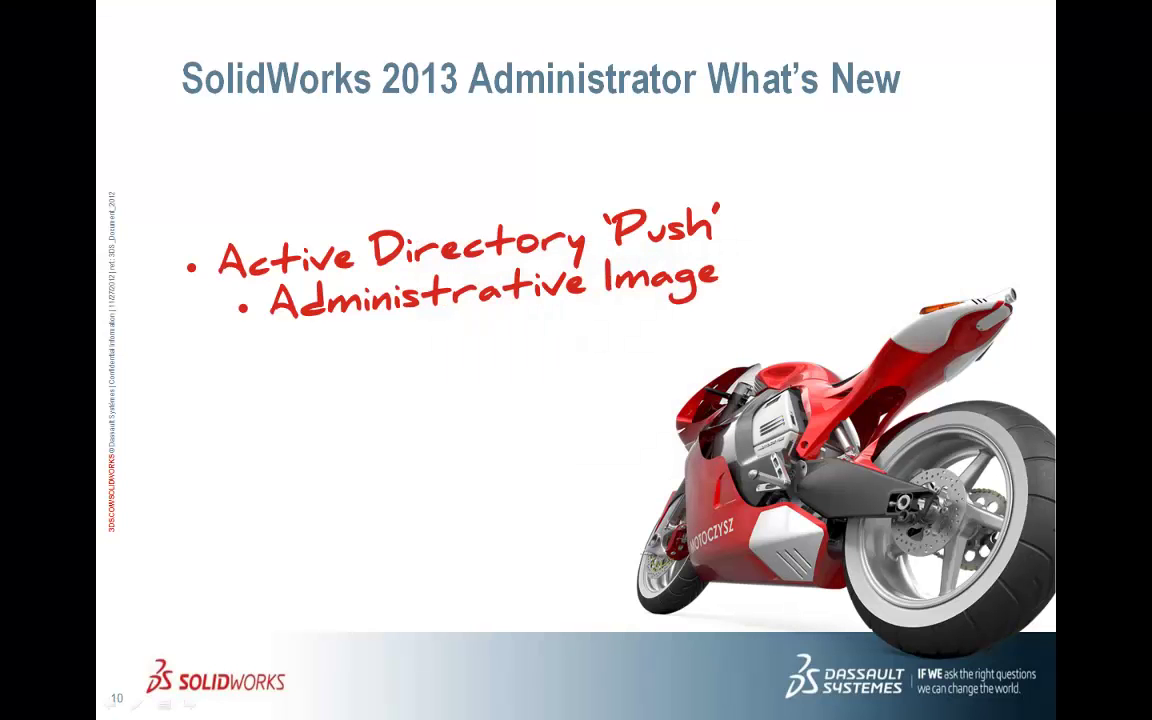